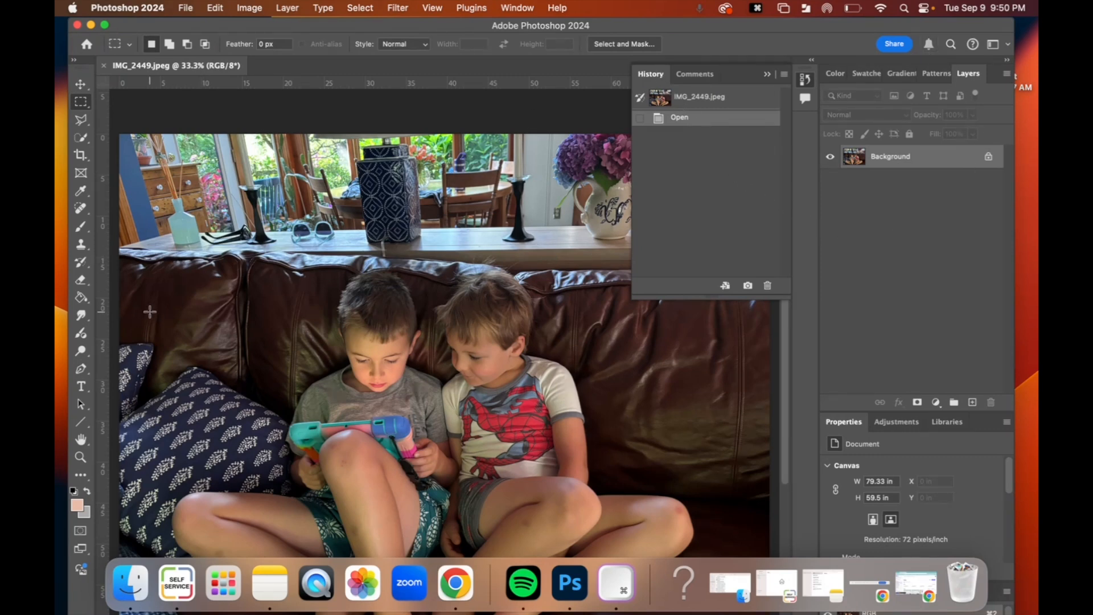
# Scribble over the two boys with the Brush tool and revert the photo to its opened state in the history
pyautogui.press('b')
pyautogui.click(294, 284)
pyautogui.click(516, 7)
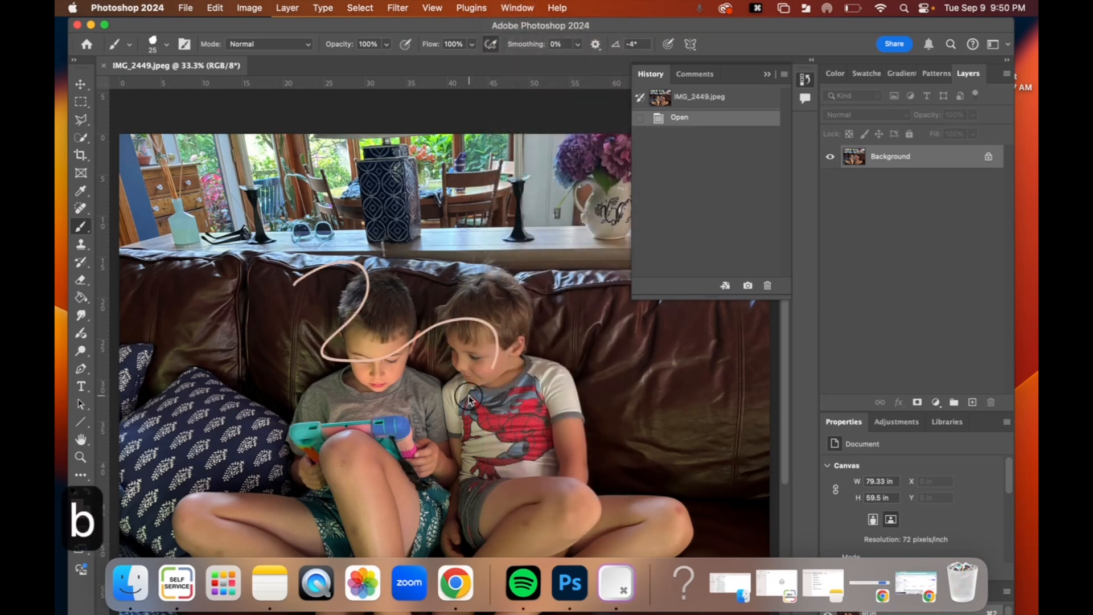
pyautogui.moveTo(468, 399)
pyautogui.mouseDown()
pyautogui.moveTo(342, 341)
pyautogui.moveTo(388, 318)
pyautogui.mouseUp()
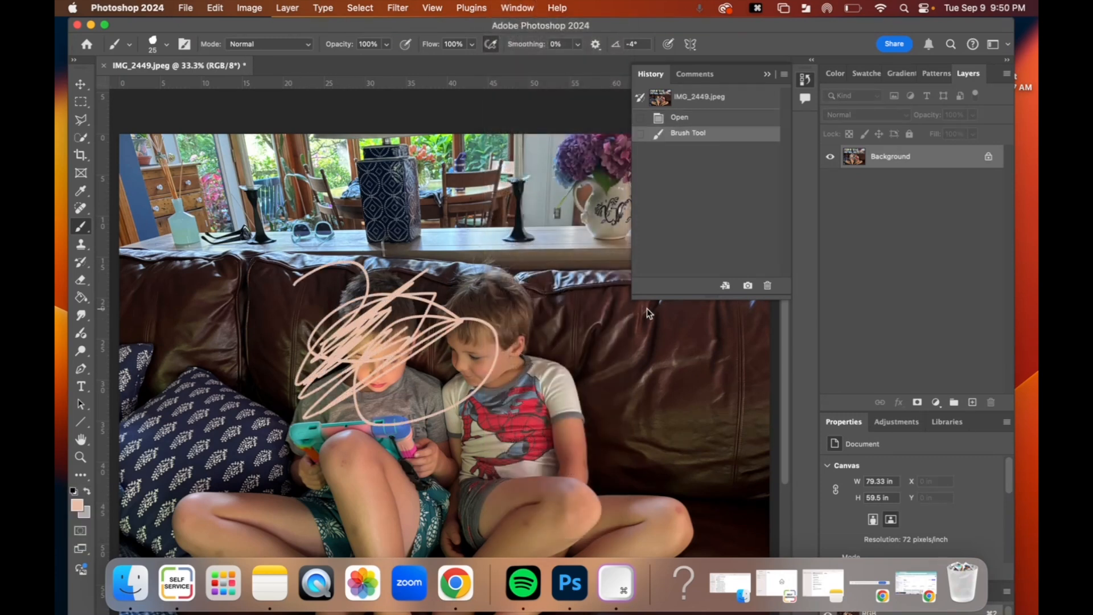
pyautogui.click(713, 124)
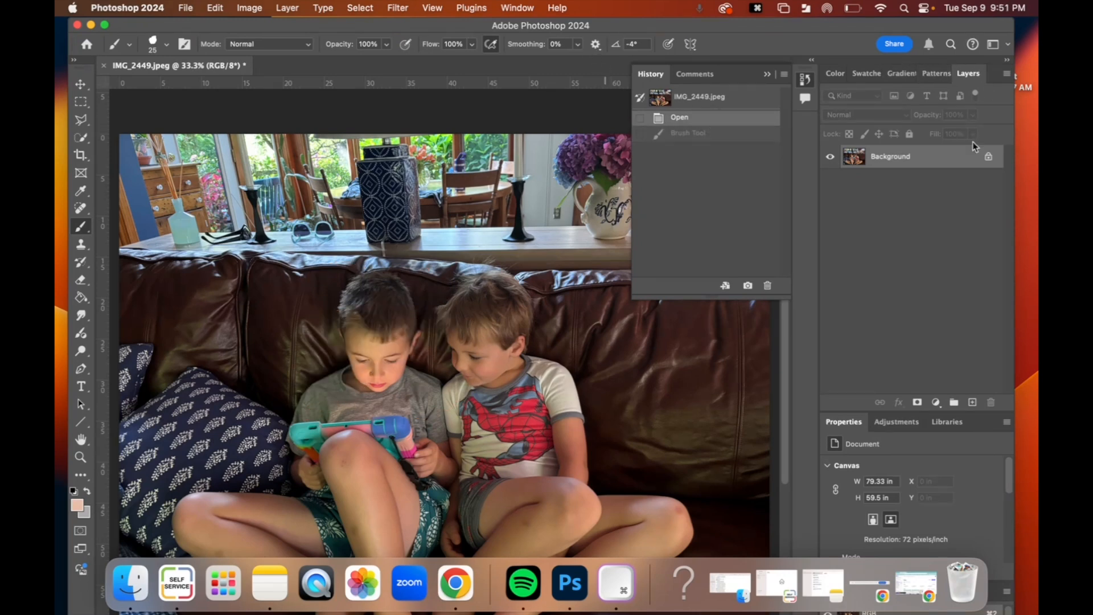
# Convert the locked Background into a regular layer named "original photo"
pyautogui.moveTo(853, 409)
pyautogui.mouseDown()
pyautogui.moveTo(849, 221)
pyautogui.moveTo(847, 406)
pyautogui.mouseUp()
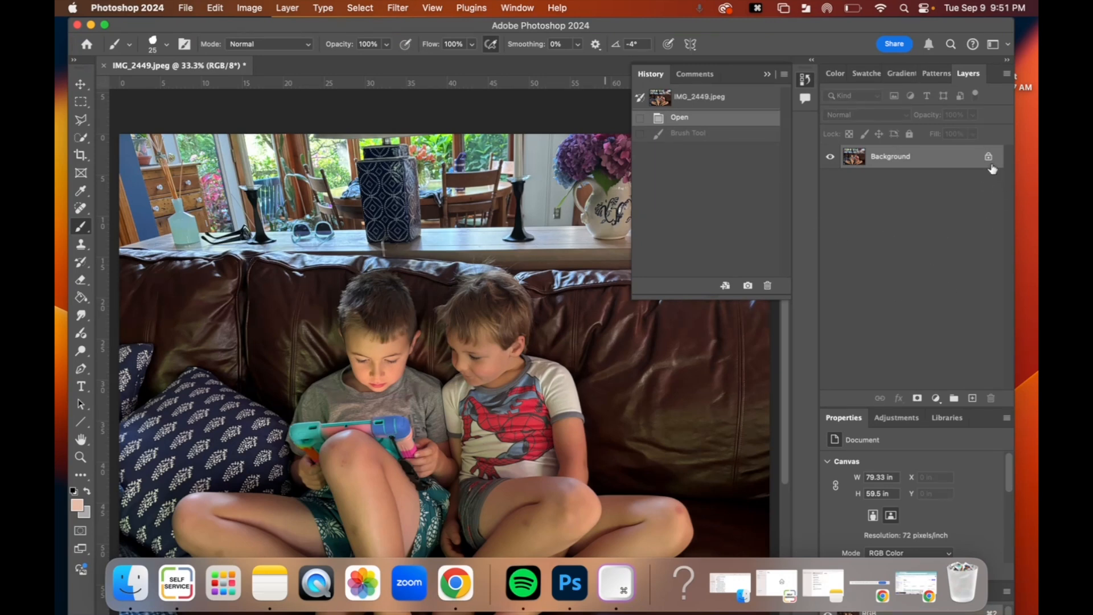
pyautogui.doubleClick(938, 163)
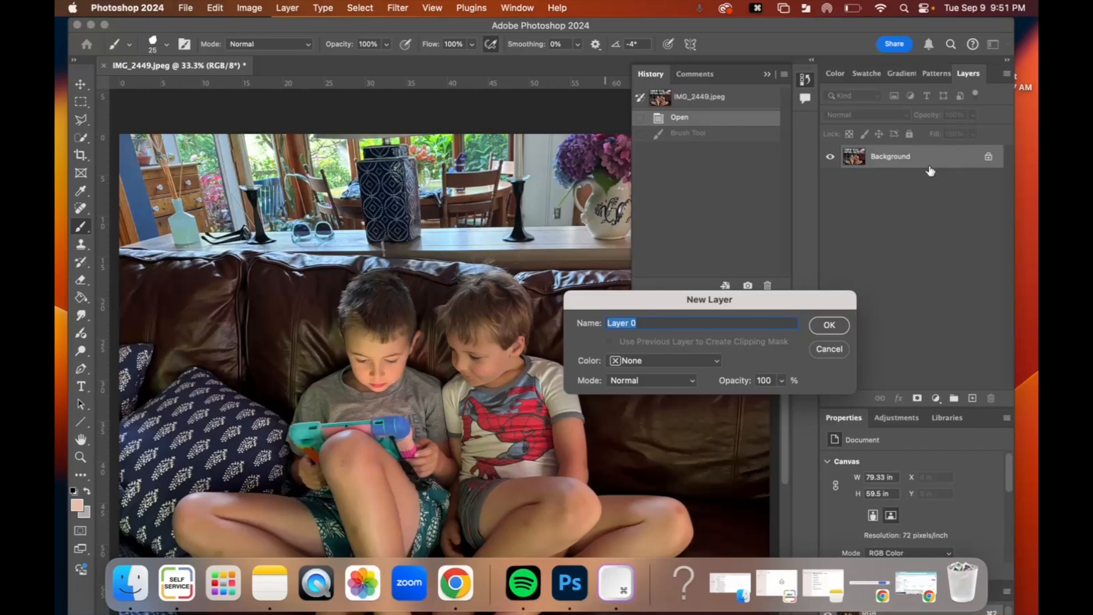
pyautogui.write('original photo')
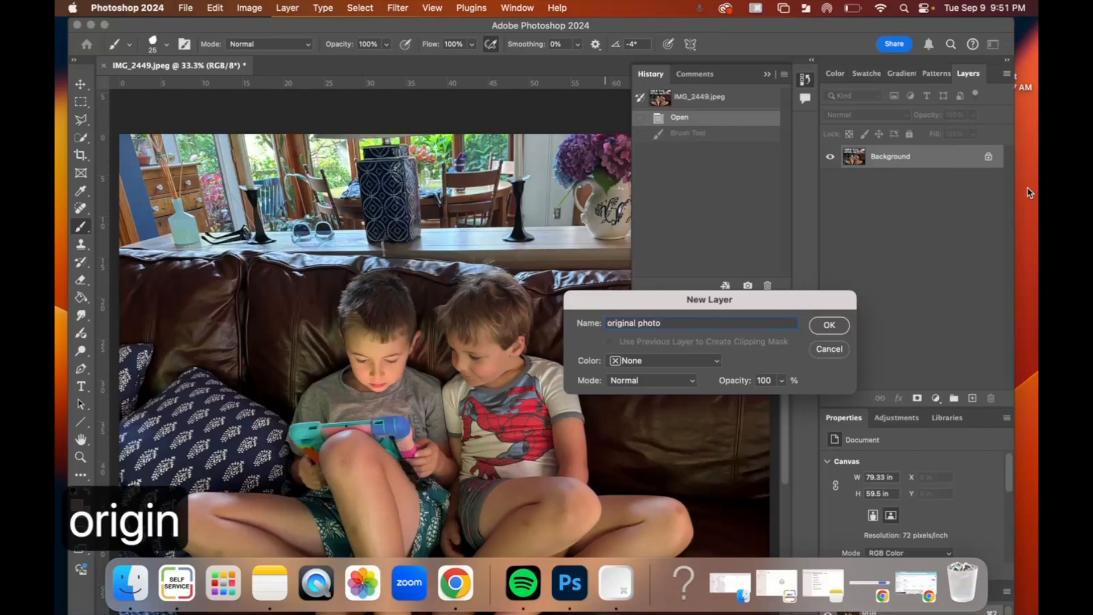
pyautogui.click(829, 326)
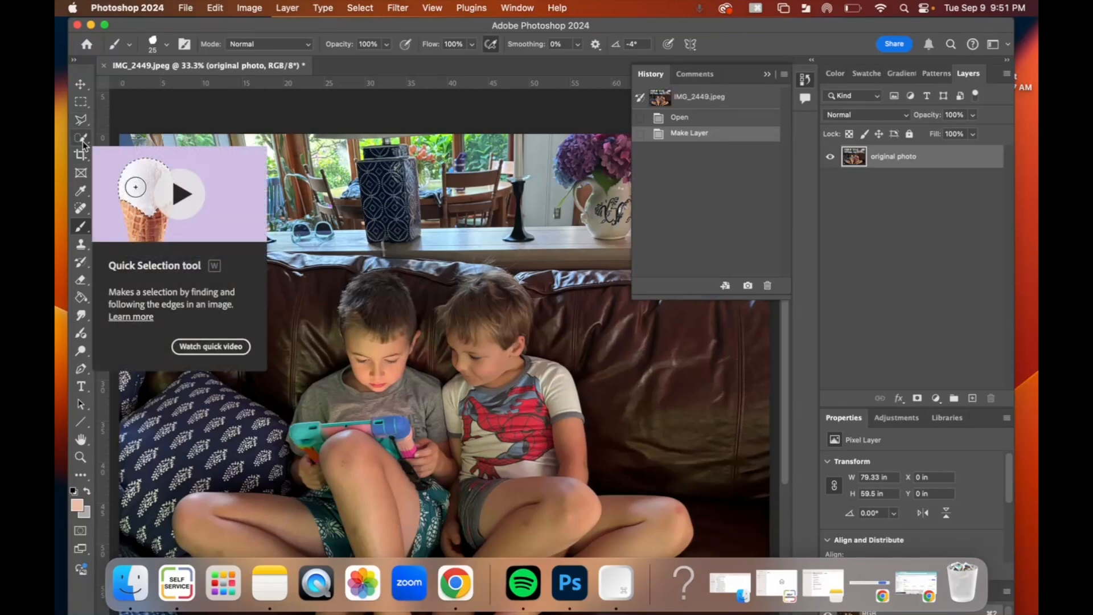
# Make a square Rectangular Marquee selection about 34.17 in wide around the two boys and copy it
pyautogui.click(84, 103)
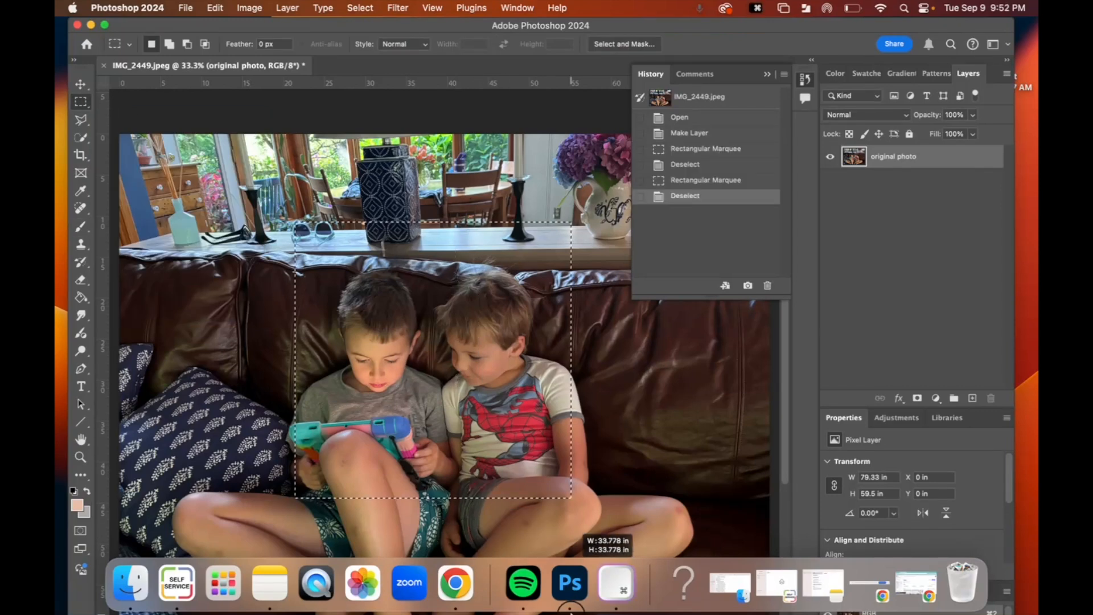
pyautogui.moveTo(574, 501); pyautogui.dragTo(575, 501)
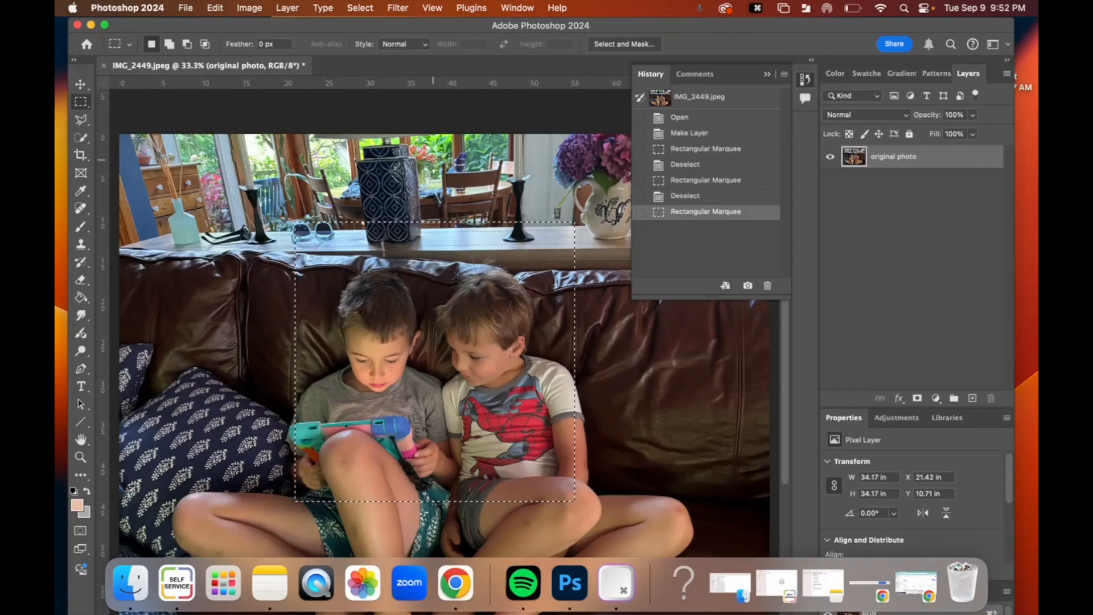
pyautogui.press('super+c')
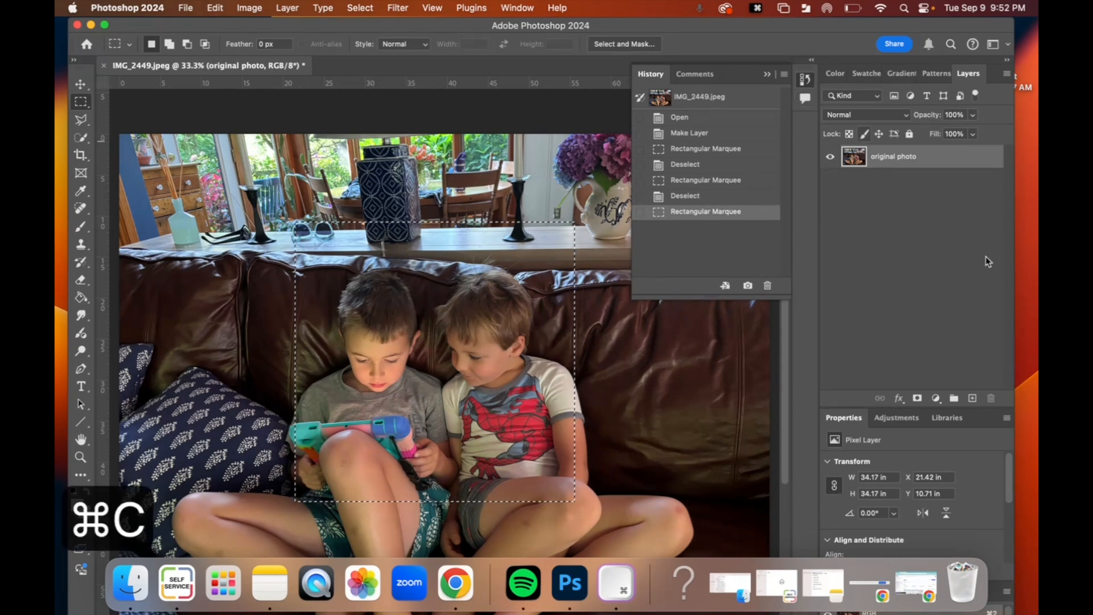
# Paste the copied square onto a new layer and check it by hiding and reshowing the original photo layer
pyautogui.click(974, 399)
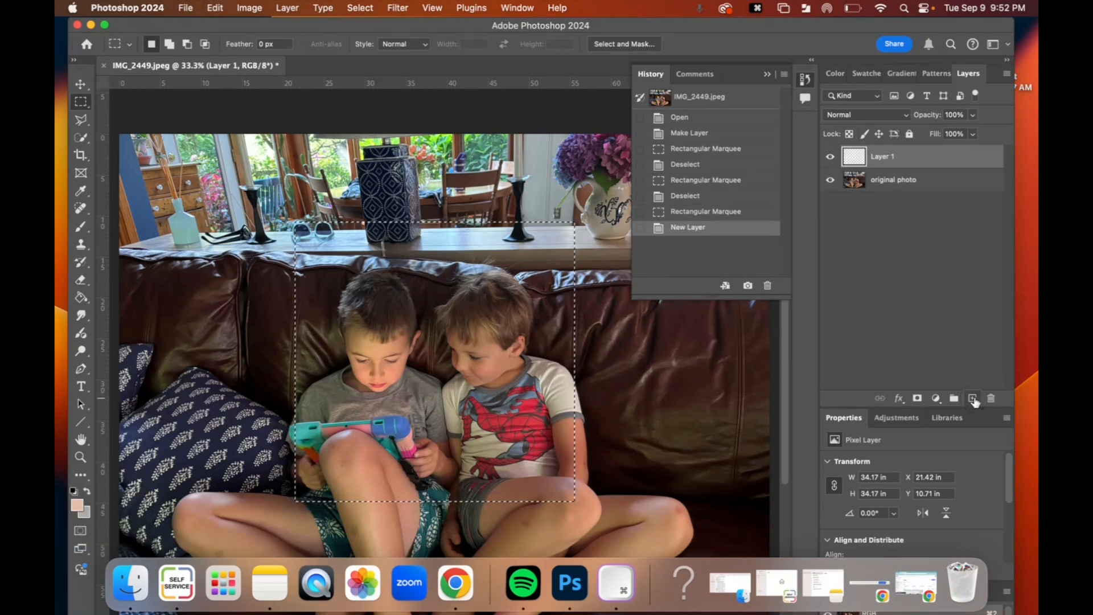
pyautogui.click(893, 180)
pyautogui.click(886, 162)
pyautogui.press('super+v')
pyautogui.click(831, 180)
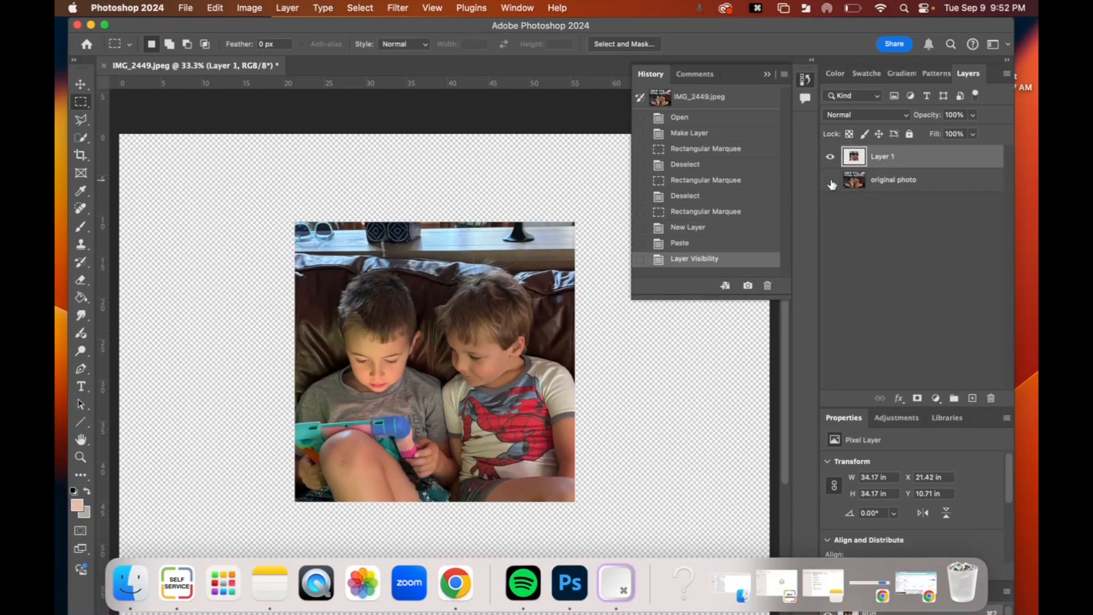
pyautogui.click(831, 180)
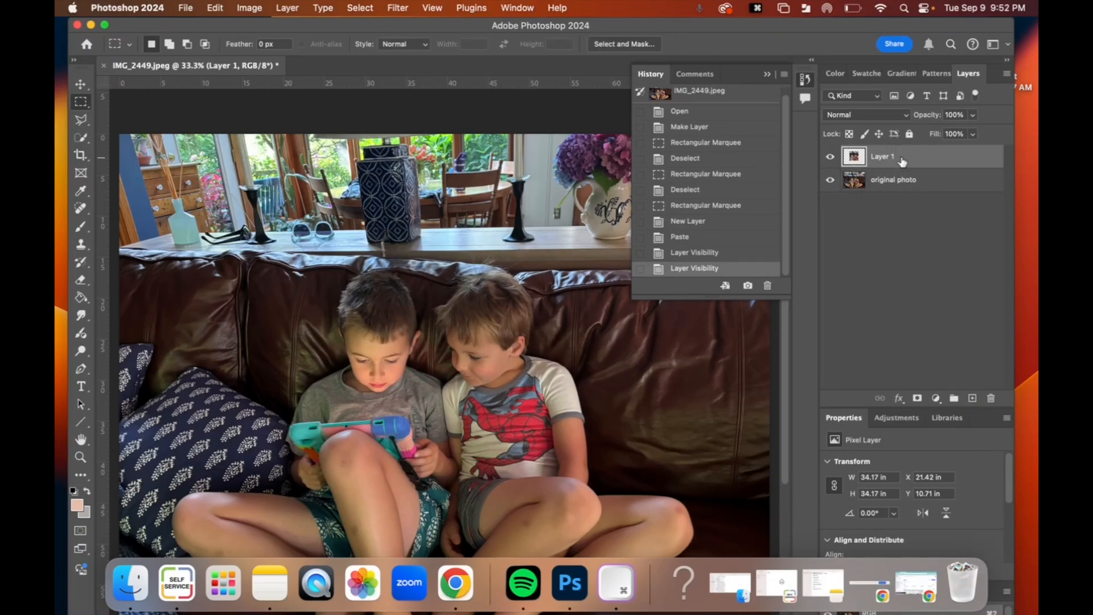
# Undo the visibility changes, the paste and the new layer, back to the square selection
pyautogui.press('super+z')
pyautogui.press('super+z')
pyautogui.press('super+z')
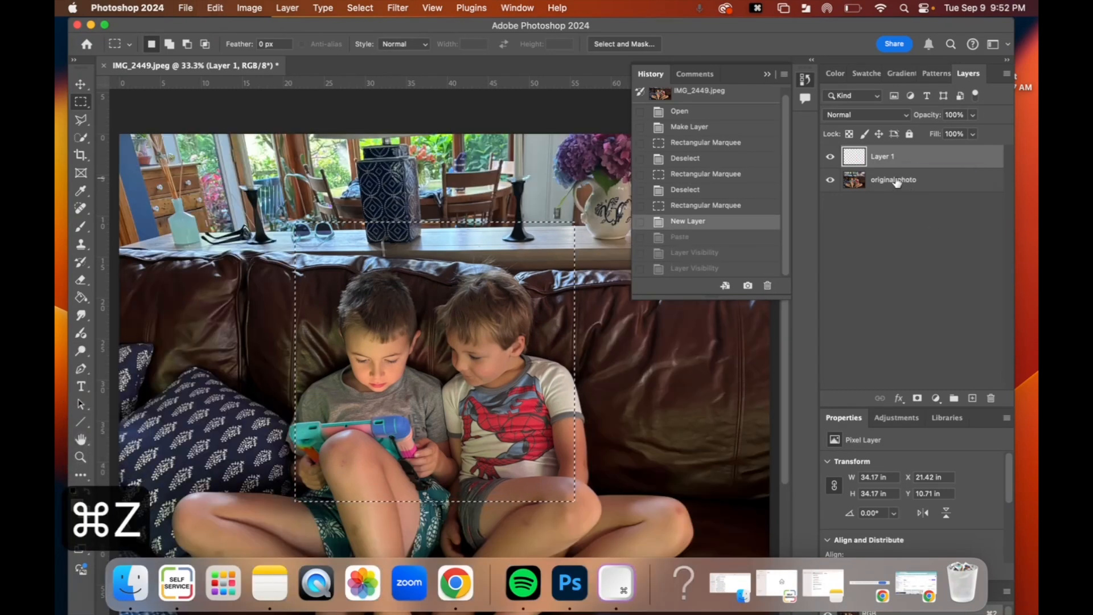
pyautogui.press('super+z')
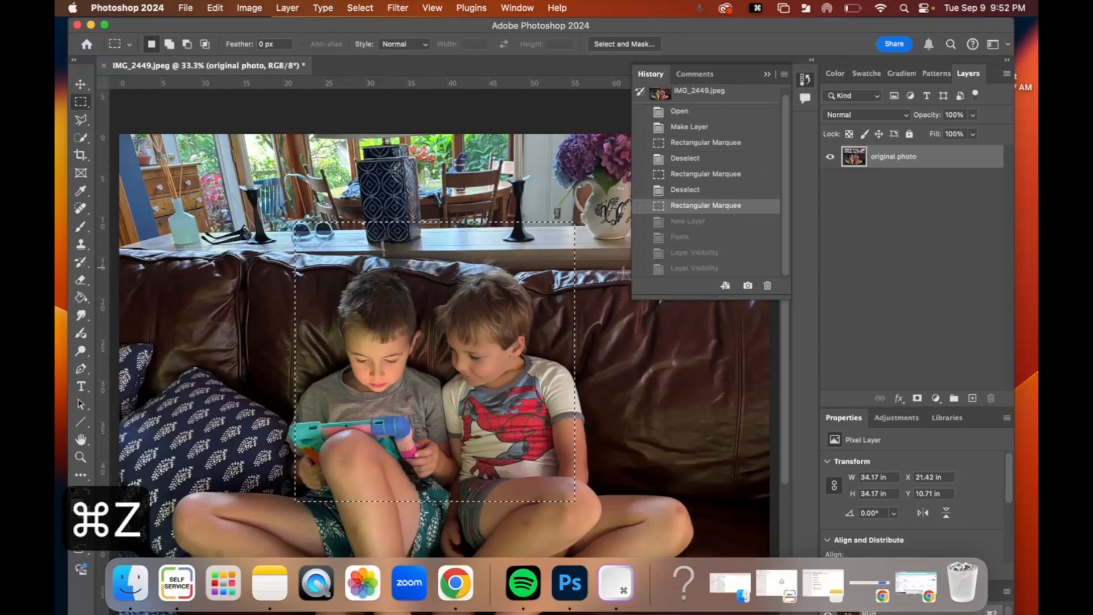
# Invert the square selection and copy the area of the photo surrounding it
pyautogui.click(364, 8)
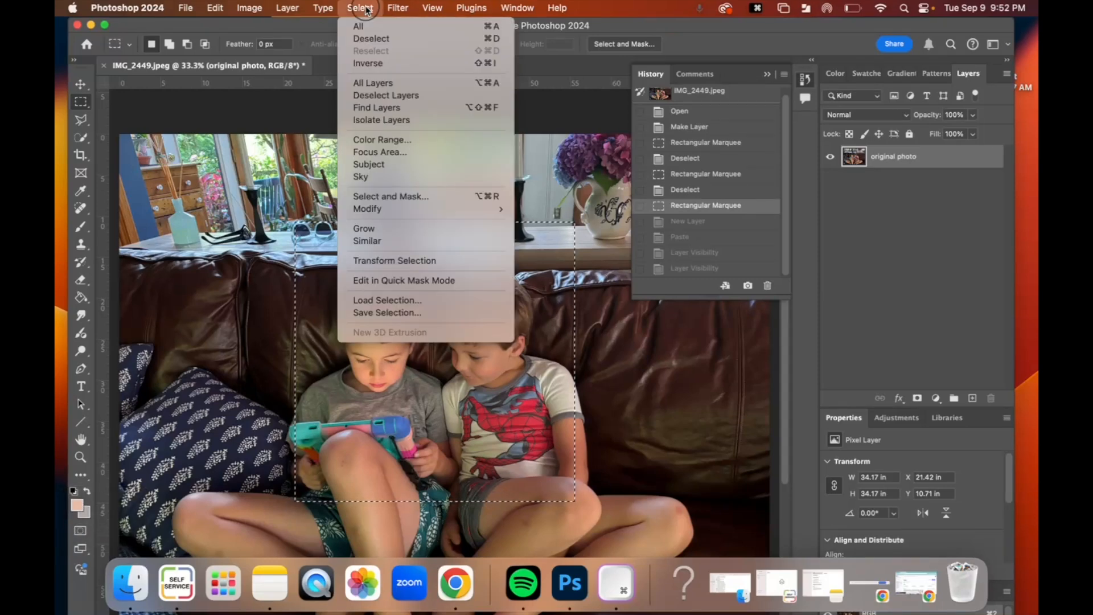
pyautogui.click(364, 63)
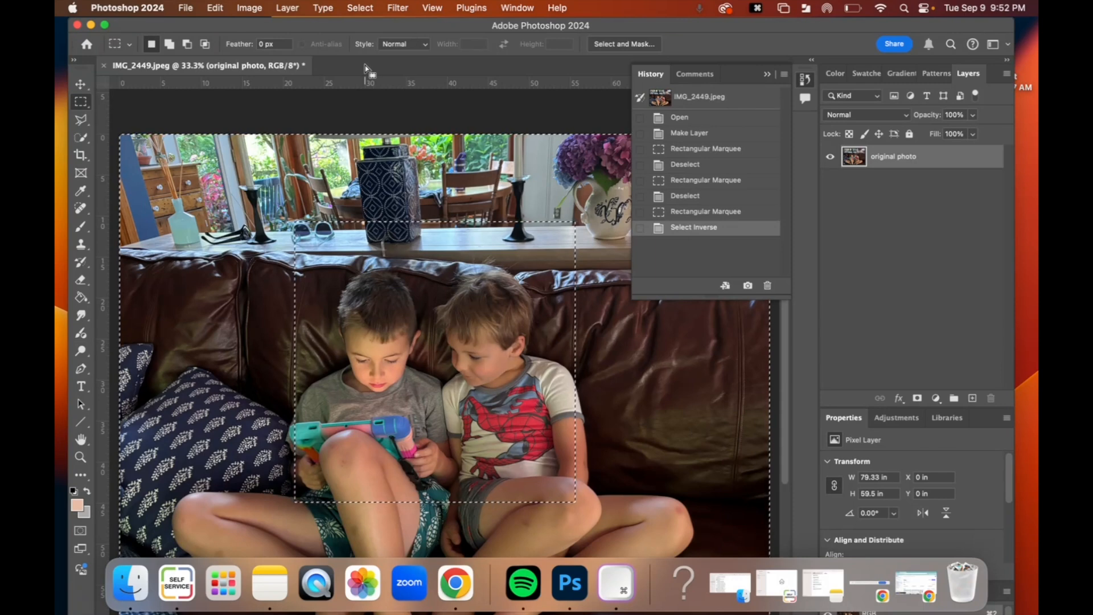
pyautogui.press('super+c')
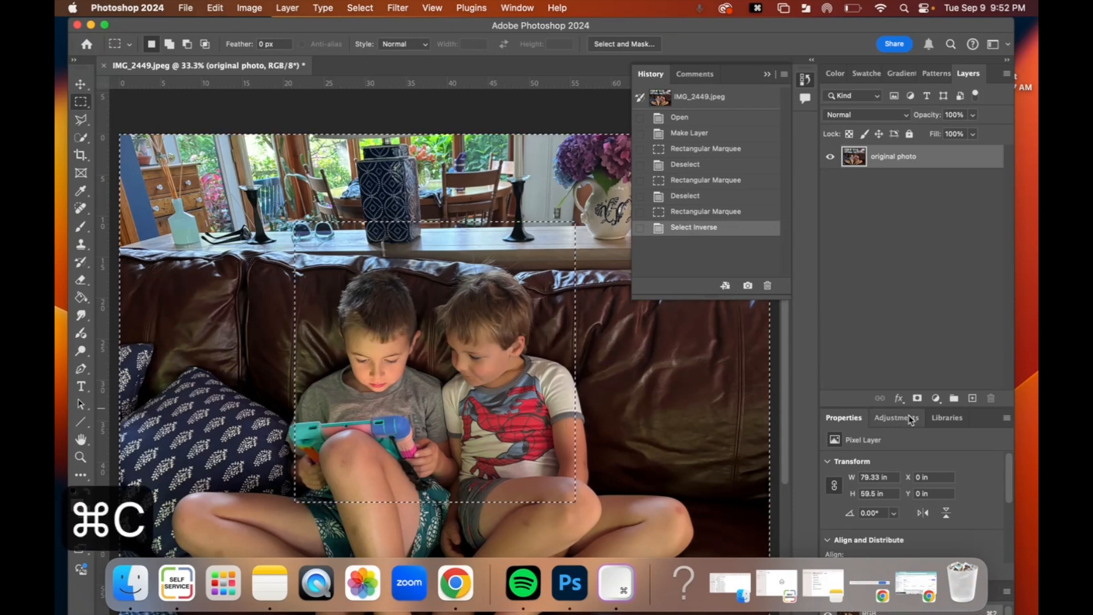
# Paste the surrounding area onto a new layer and check it with the original photo layer hidden and shown again
pyautogui.click(971, 398)
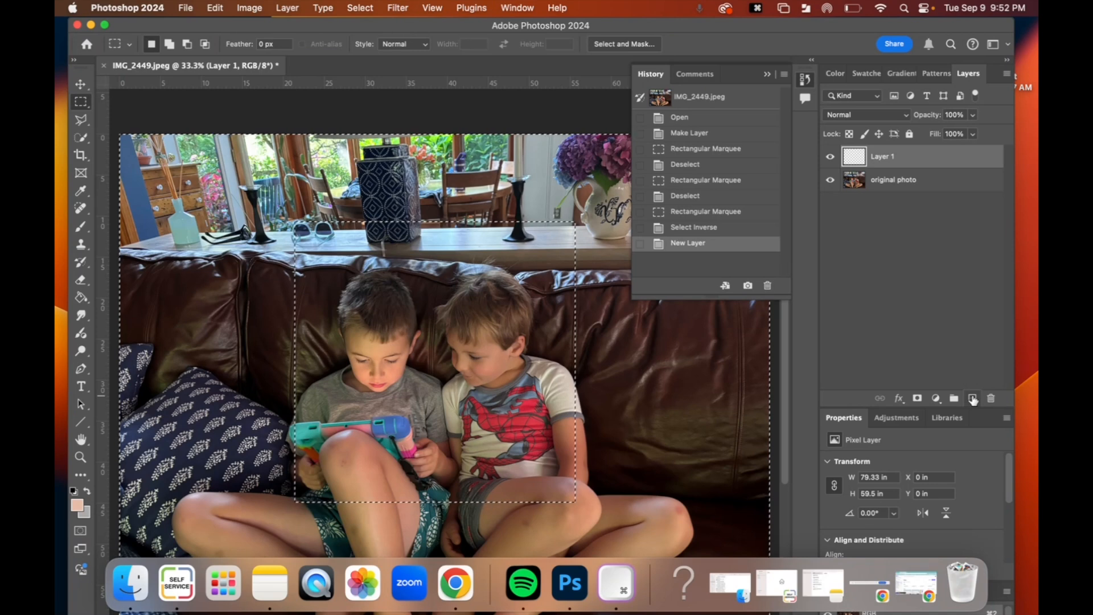
pyautogui.press('super+v')
pyautogui.click(831, 180)
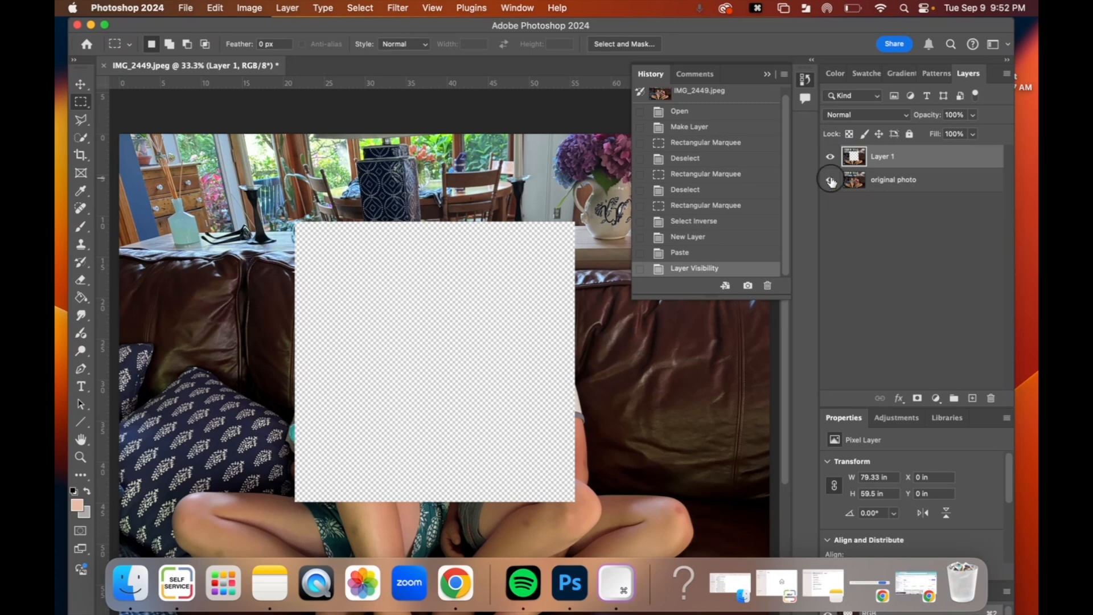
pyautogui.click(831, 180)
# Undo everything back to before the selection was inverted, and clear the square selection
pyautogui.press('super+z')
pyautogui.press('super+z')
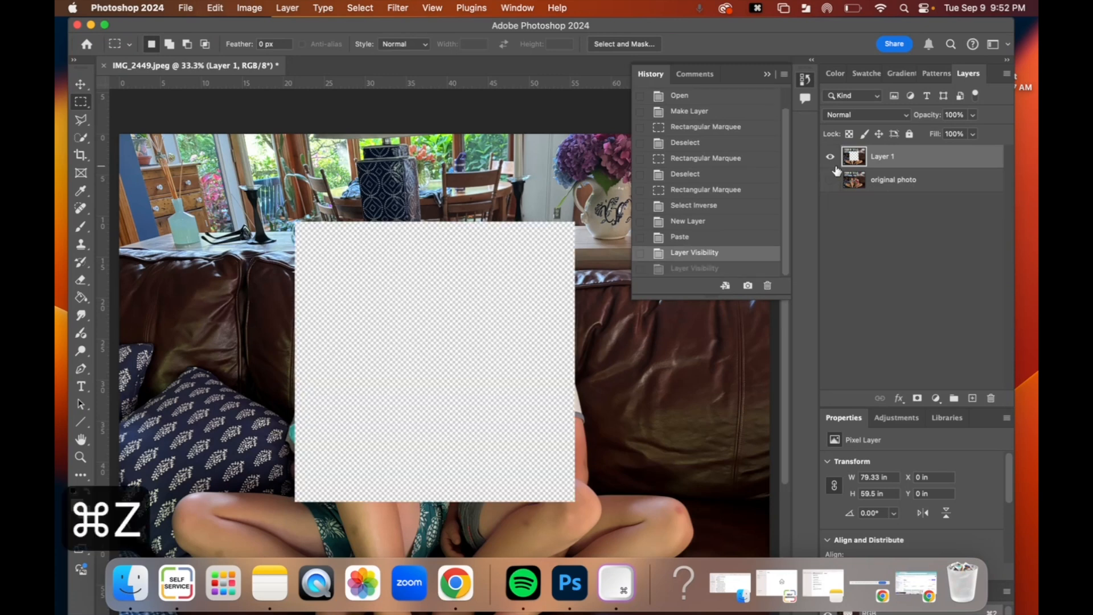
pyautogui.press('super+z')
pyautogui.press('super+z')
pyautogui.press('super+z')
pyautogui.press('super+d')
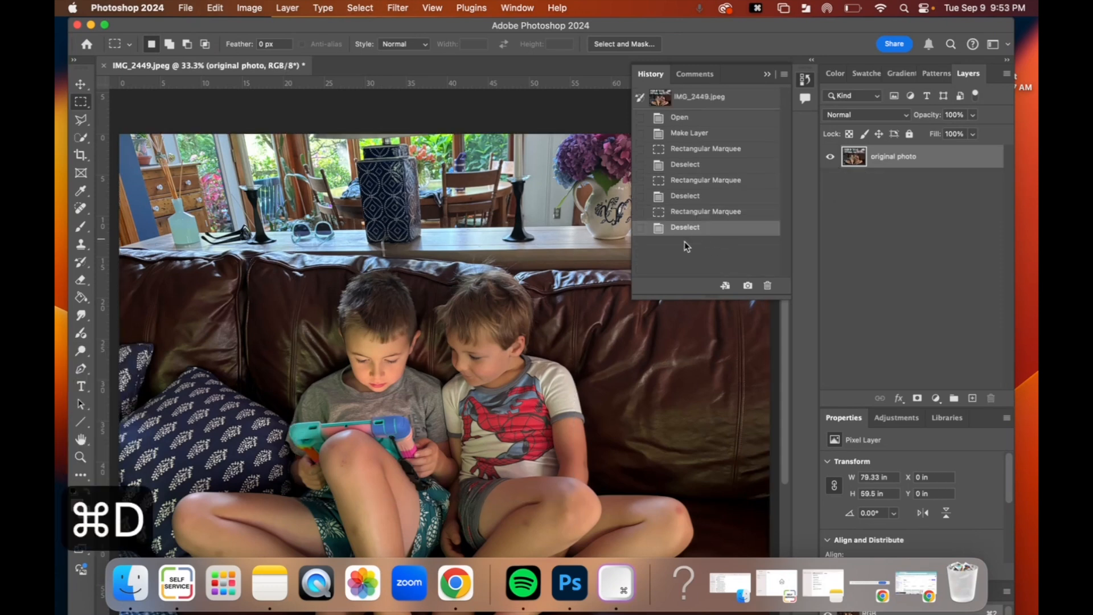
# Draw a circular selection about 26.83 in wide over the boys with the Elliptical Marquee tool
pyautogui.click(80, 101)
pyautogui.click(142, 114)
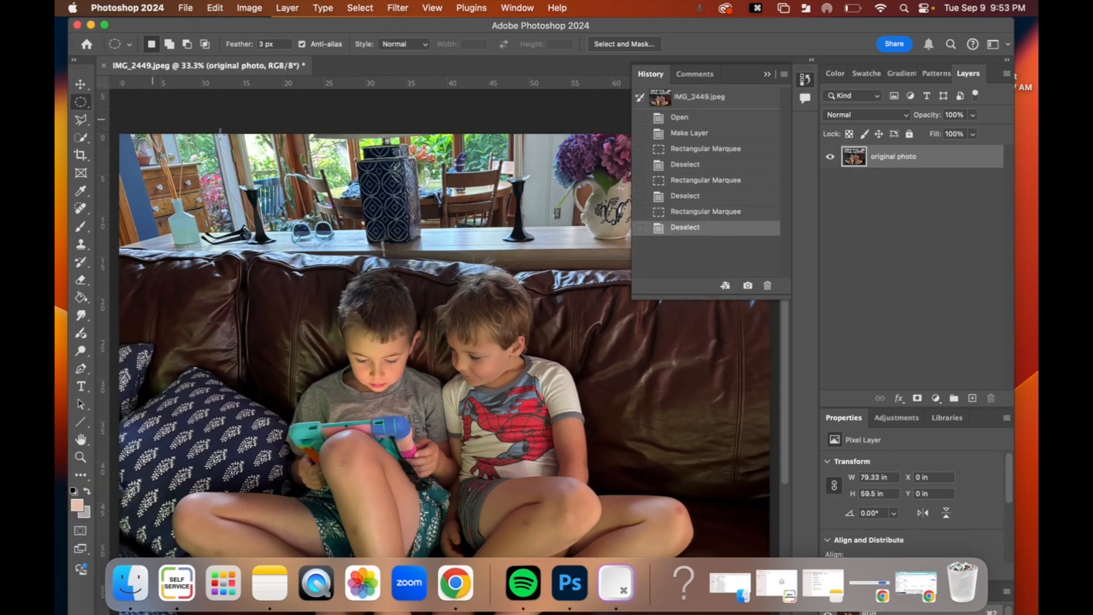
pyautogui.moveTo(335, 231); pyautogui.dragTo(553, 511)
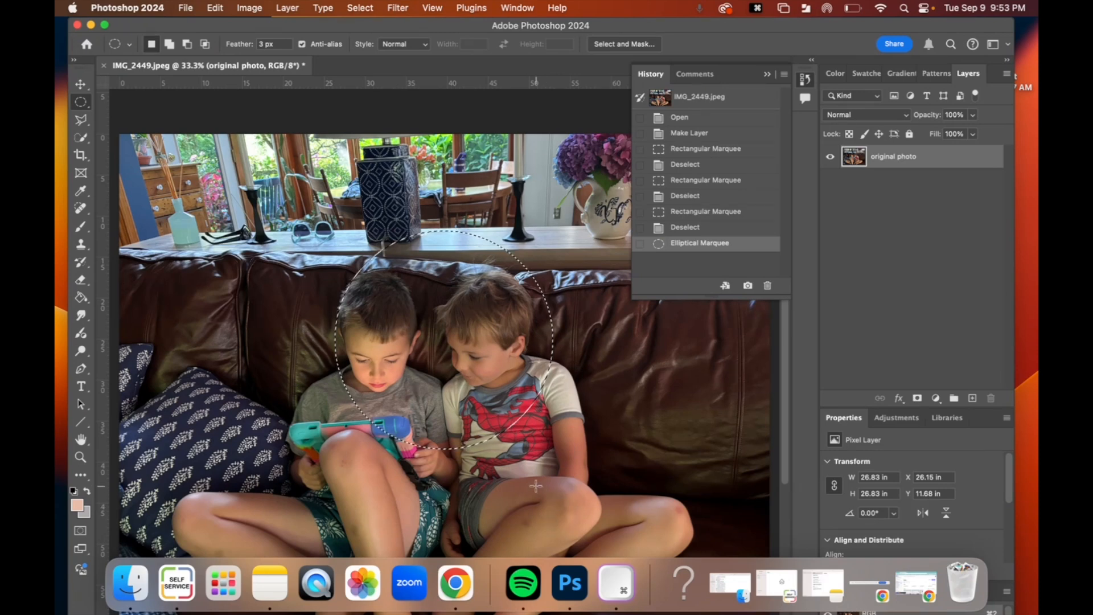
# Try a Color Balance adjustment inside the circular selection, cancel it and clear the selection
pyautogui.click(249, 8)
pyautogui.moveTo(254, 48)
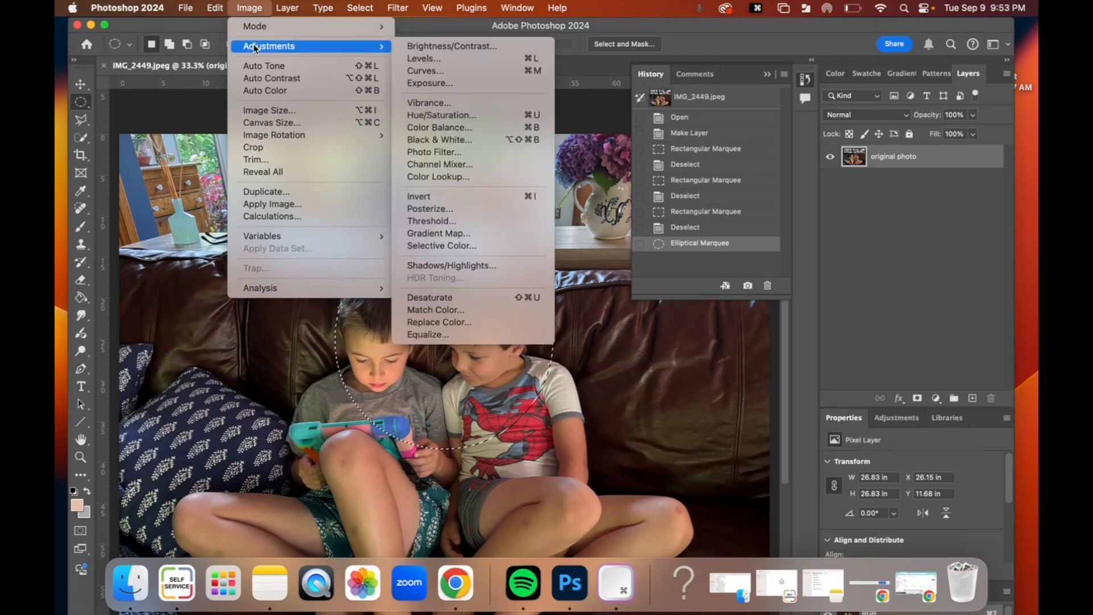
pyautogui.click(419, 132)
pyautogui.moveTo(802, 166); pyautogui.dragTo(713, 161)
pyautogui.click(952, 144)
pyautogui.press('super+d')
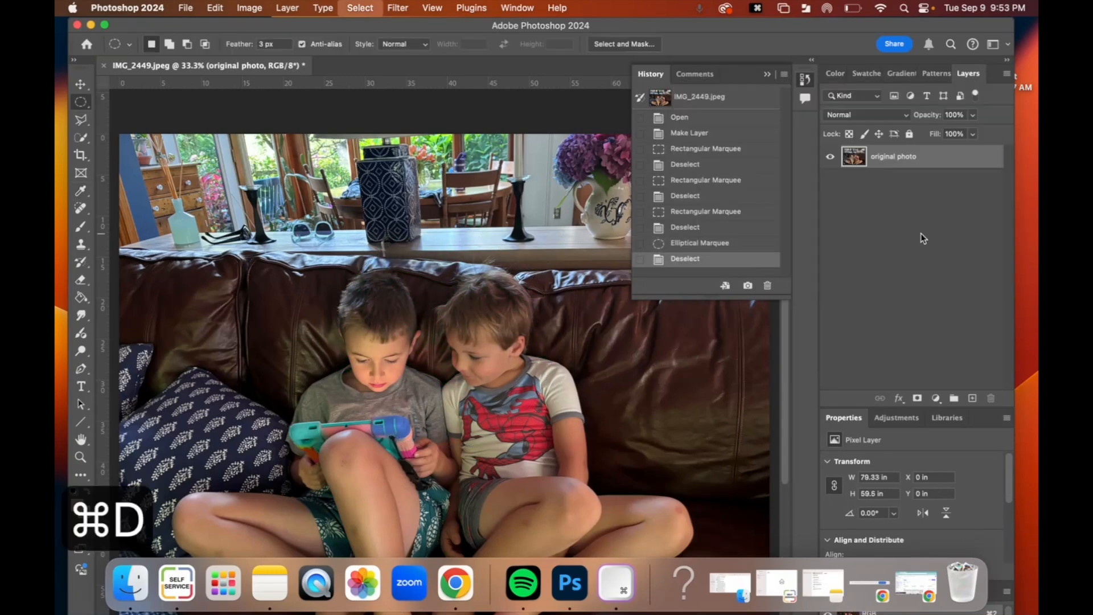
# Paint a Selection Brush area about 10.5 by 14.2 in on the sofa beside the boy in grey and copy it
pyautogui.click(81, 123)
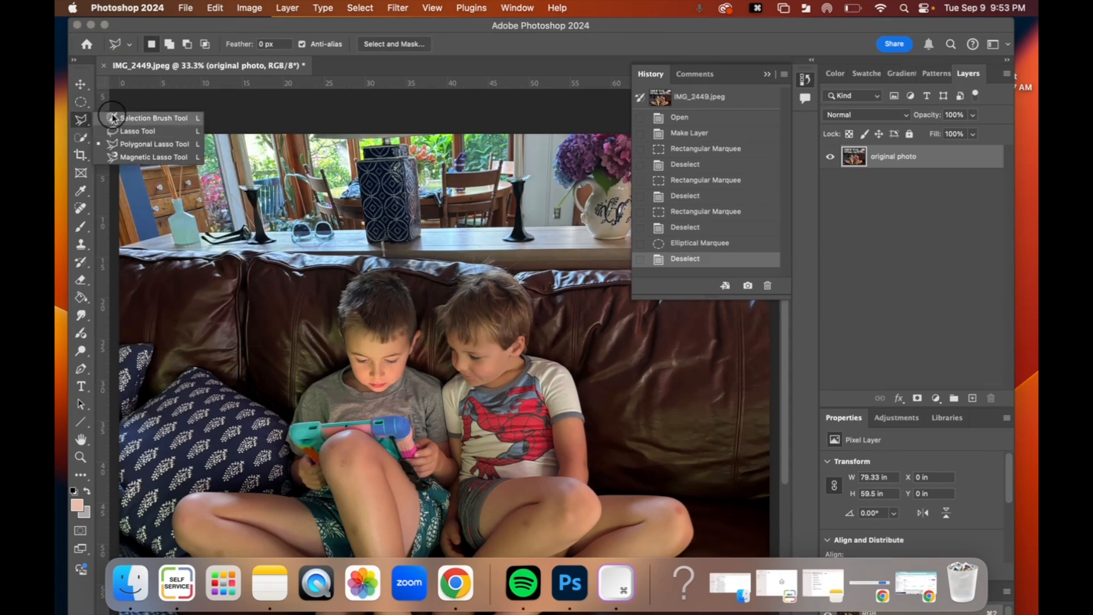
pyautogui.click(146, 120)
pyautogui.moveTo(276, 268); pyautogui.dragTo(319, 364)
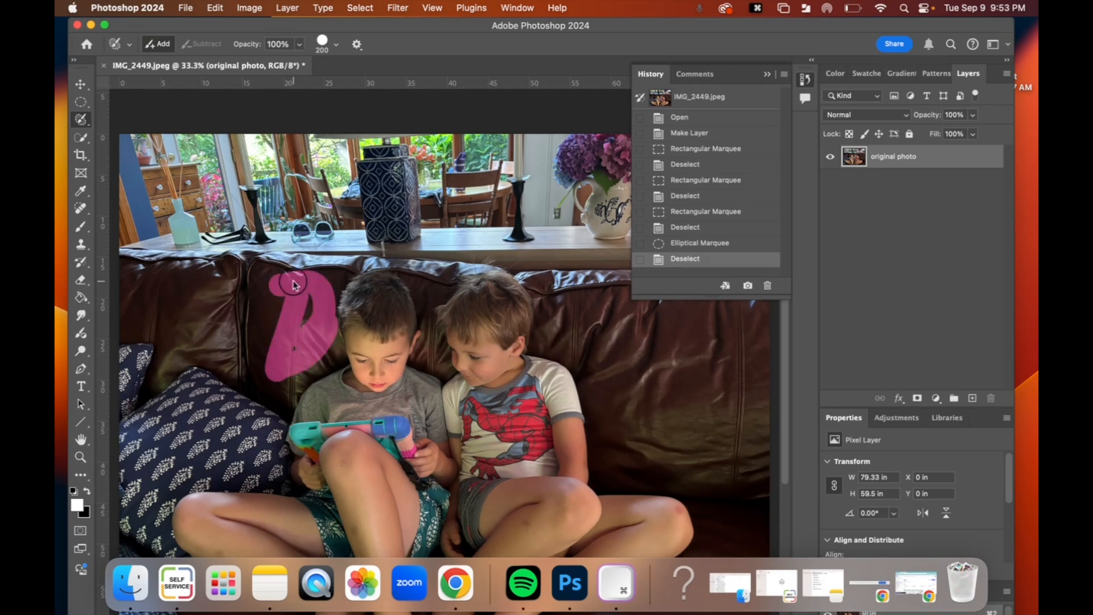
pyautogui.moveTo(274, 290); pyautogui.dragTo(267, 358)
pyautogui.press('super+c')
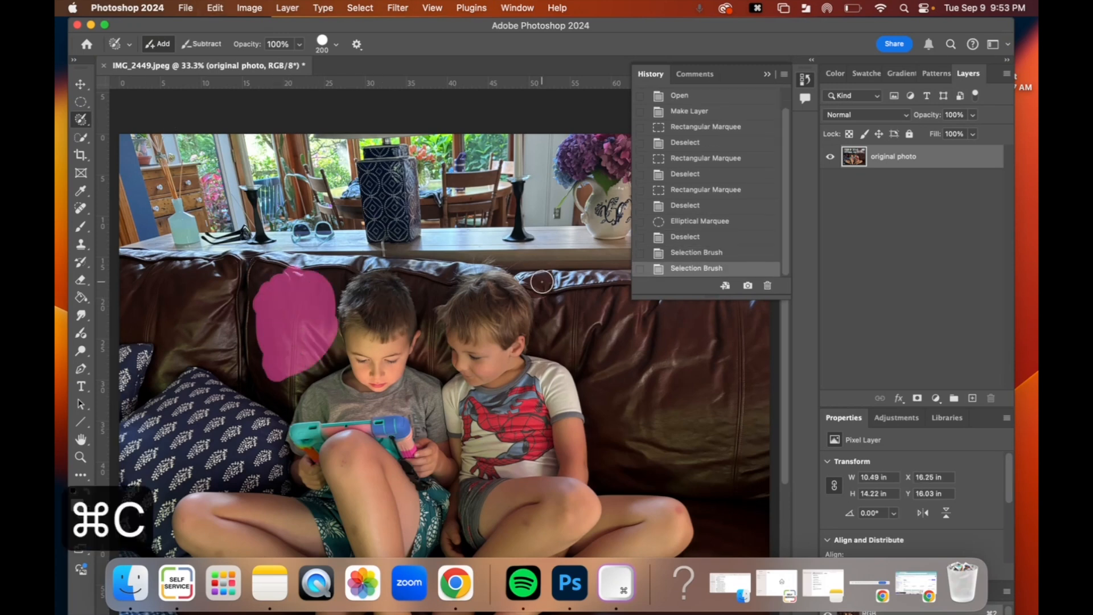
# Paste the copied sofa patch onto a new layer, check it by toggling the original photo, revert it and clear the selection
pyautogui.click(972, 398)
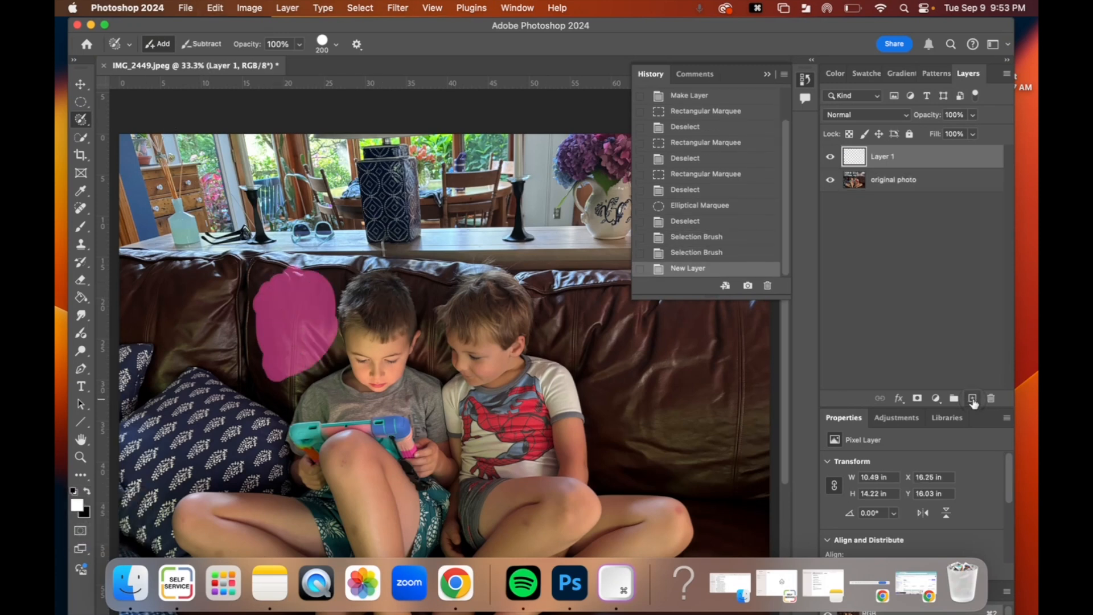
pyautogui.press('super+v')
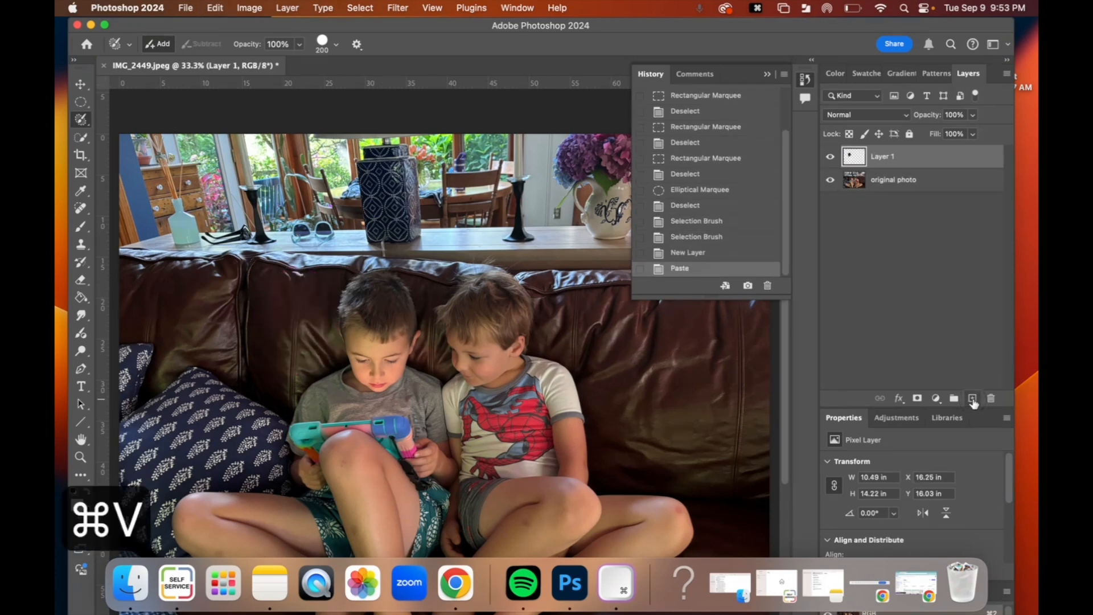
pyautogui.click(830, 182)
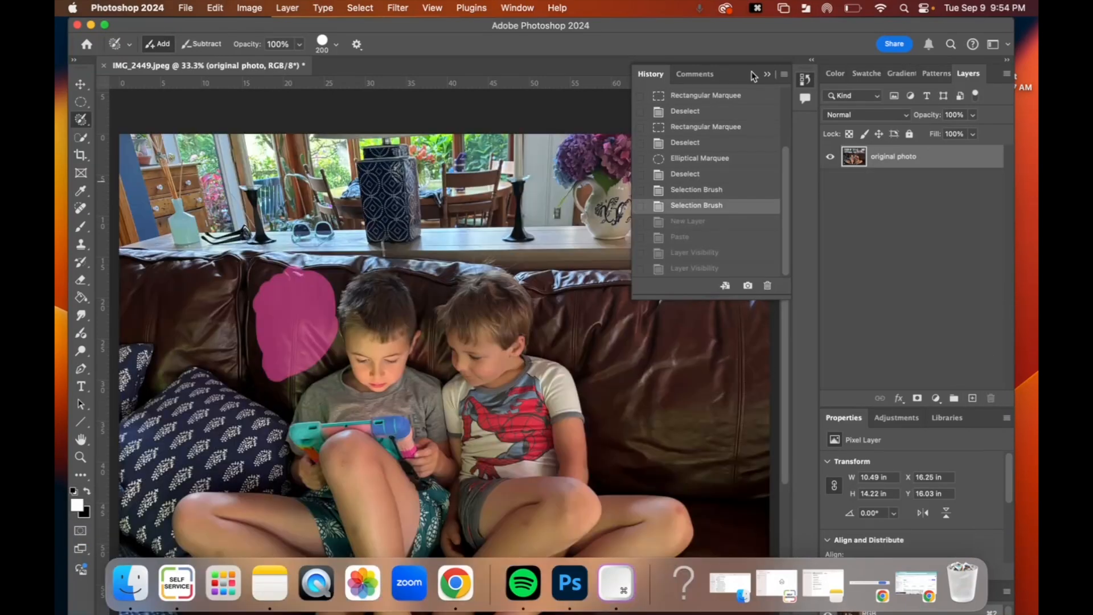
pyautogui.press('super+d')
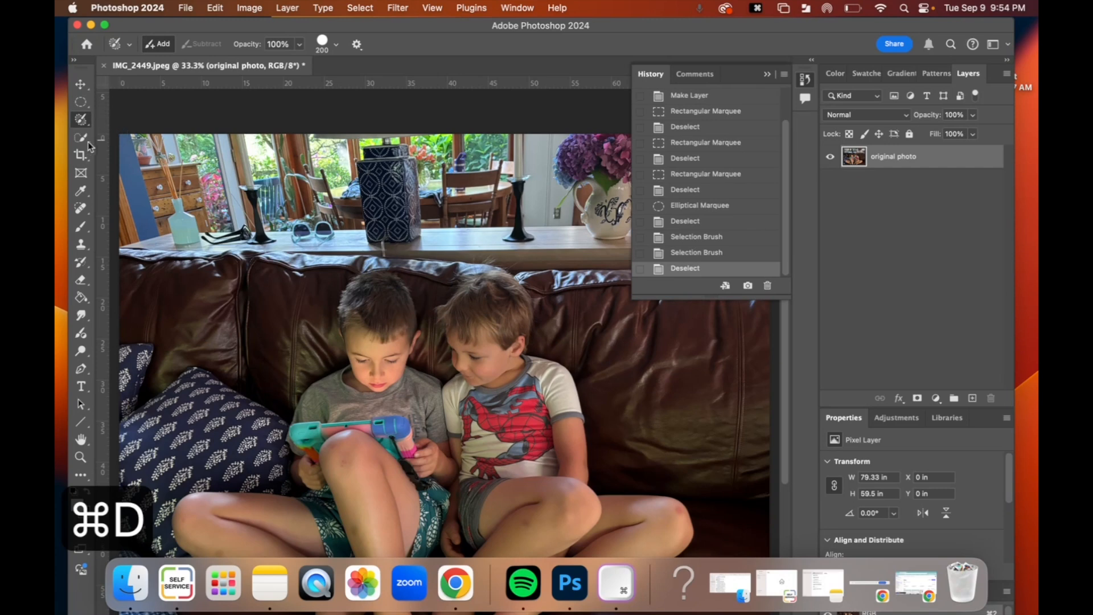
# Draw a freehand Lasso selection about 46.6 by 33.7 in around both boys
pyautogui.click(83, 122)
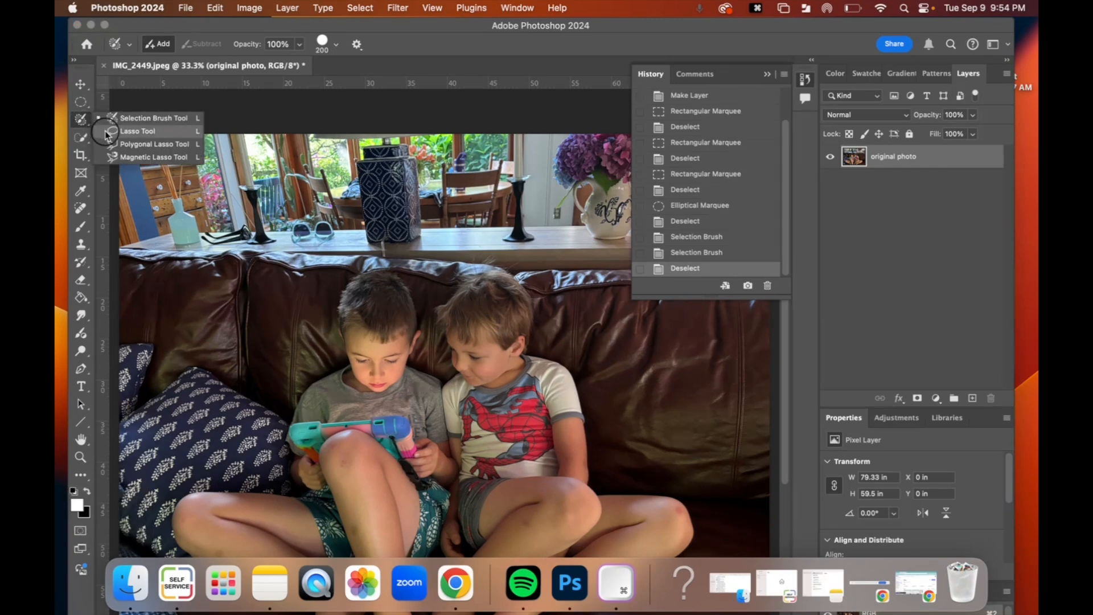
pyautogui.click(107, 131)
pyautogui.moveTo(248, 392)
pyautogui.mouseDown()
pyautogui.moveTo(251, 260)
pyautogui.moveTo(247, 394)
pyautogui.mouseUp()
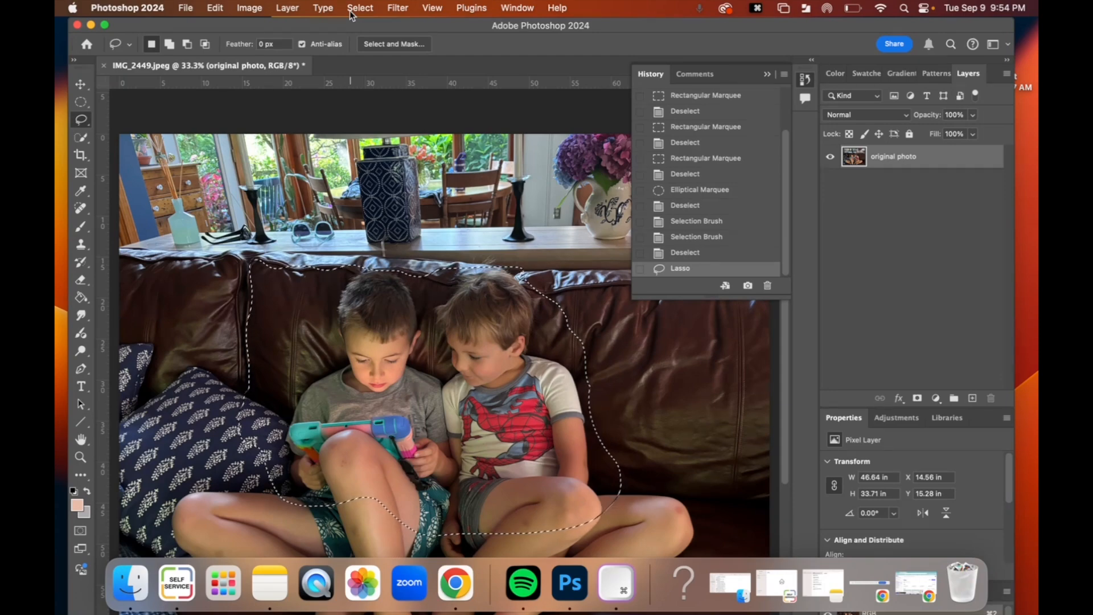
# Copy the Lasso-selected boys, paste them as a new layer and check the cutout by toggling the original photo's visibility
pyautogui.press('super+c')
pyautogui.press('super+v')
pyautogui.click(830, 180)
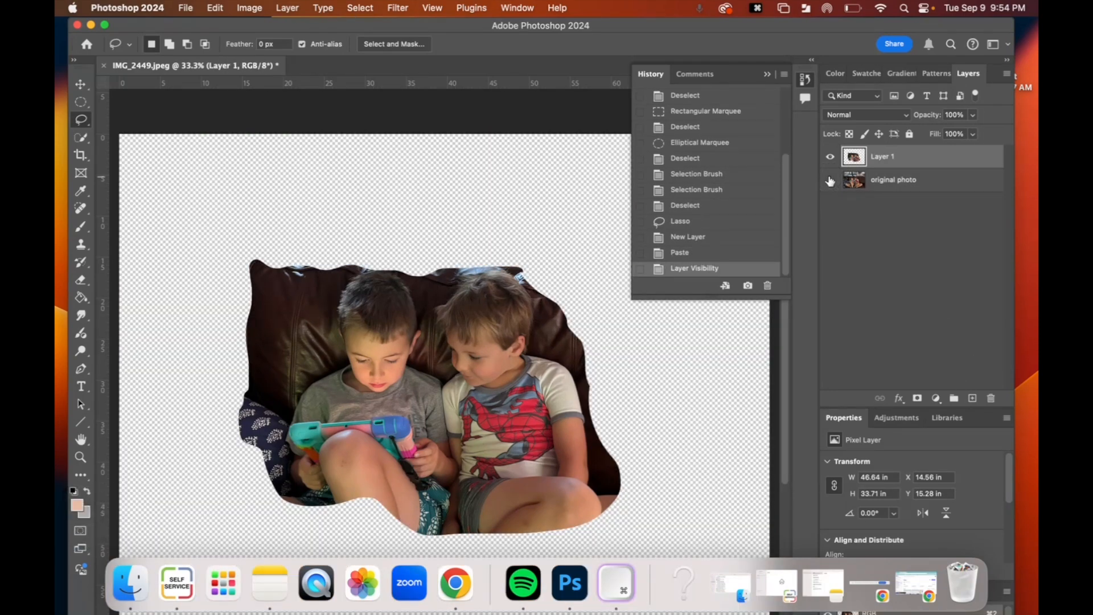
pyautogui.click(831, 180)
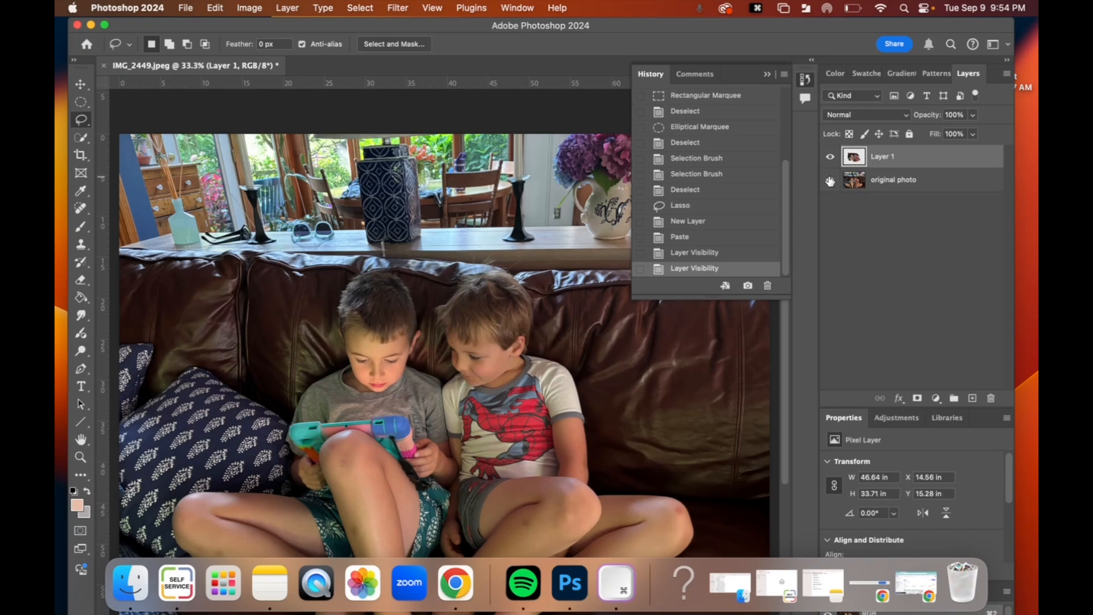
# Outline the blue patterned vase behind the sofa with a Polygonal Lasso selection about 8 by 12.2 in
pyautogui.rightClick(81, 120)
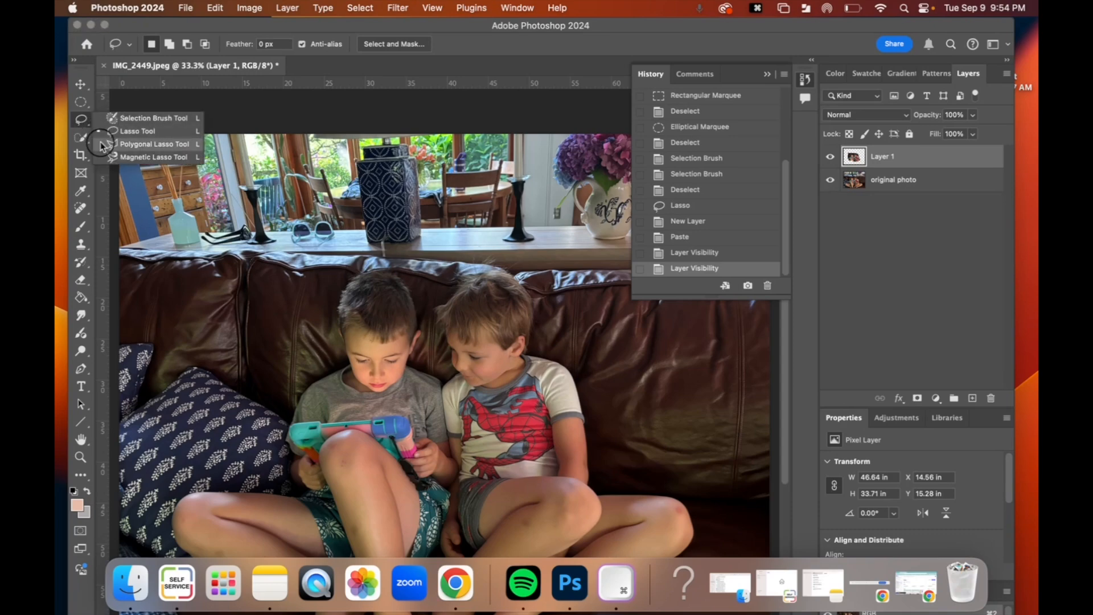
pyautogui.click(107, 136)
pyautogui.press('super+equal')
pyautogui.press('super+equal')
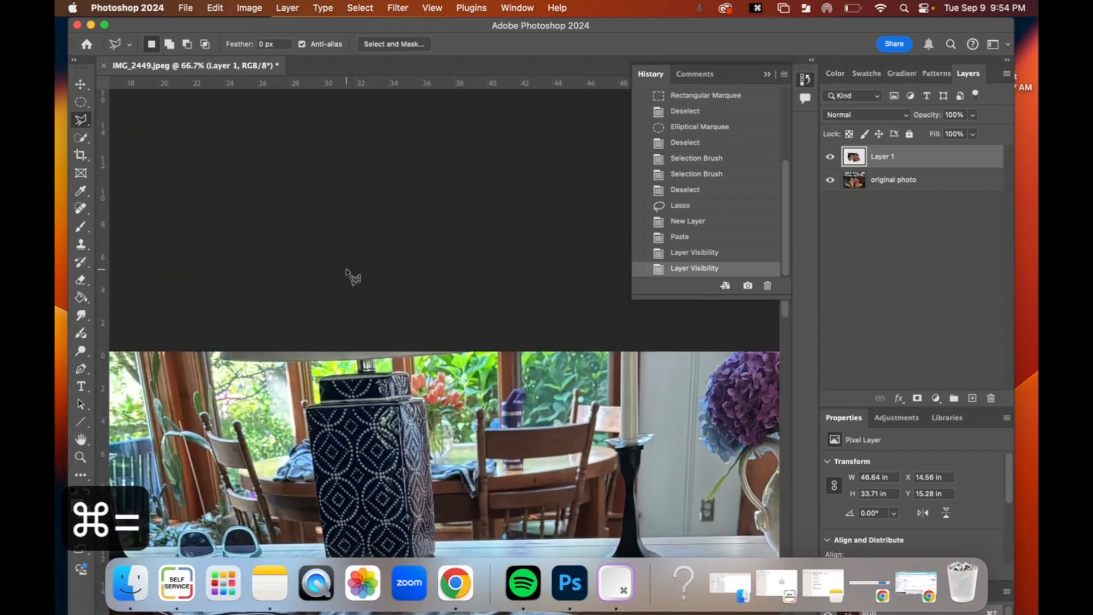
pyautogui.scroll(-5, 353, 277)
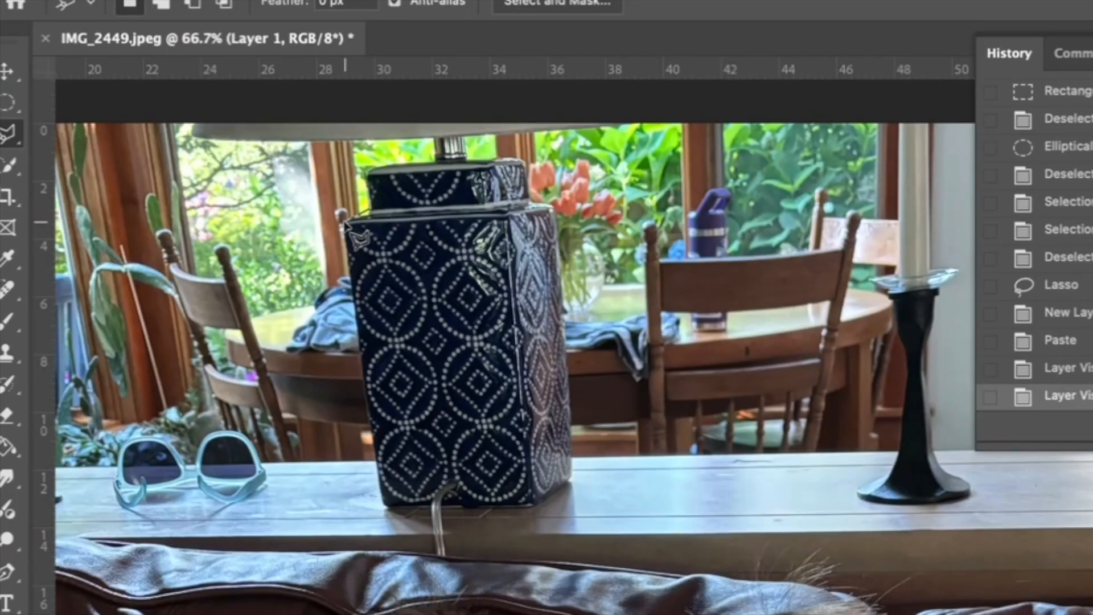
pyautogui.click(275, 169)
pyautogui.click(382, 502)
pyautogui.click(533, 509)
pyautogui.click(574, 478)
pyautogui.click(529, 203)
pyautogui.click(524, 162)
pyautogui.click(468, 157)
pyautogui.doubleClick(372, 168)
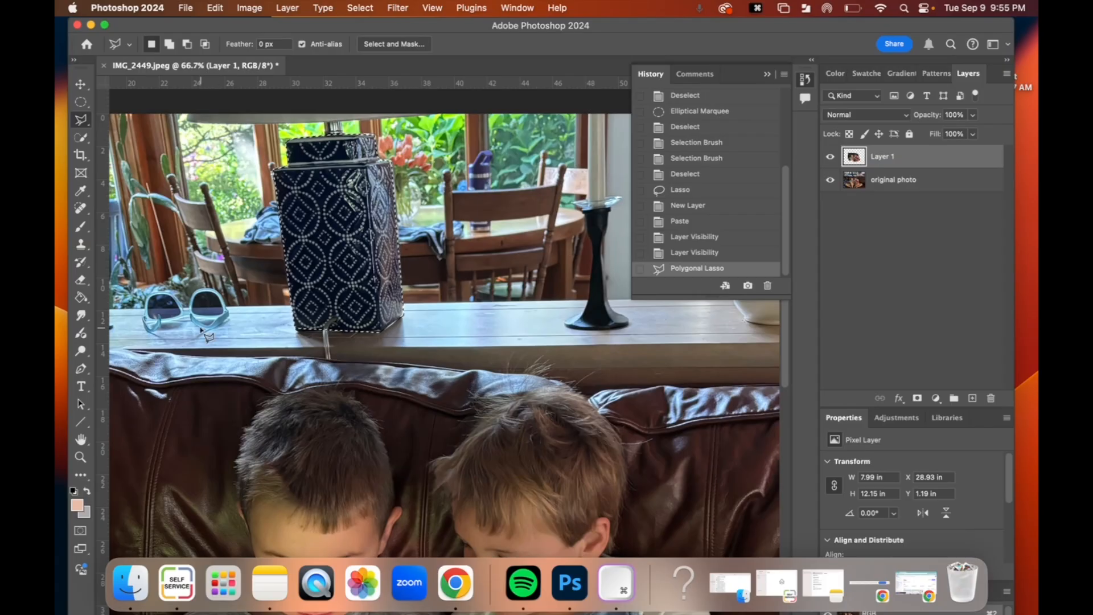
# Copy the selected vase from the original photo layer and paste it as a new layer
pyautogui.press('super+c')
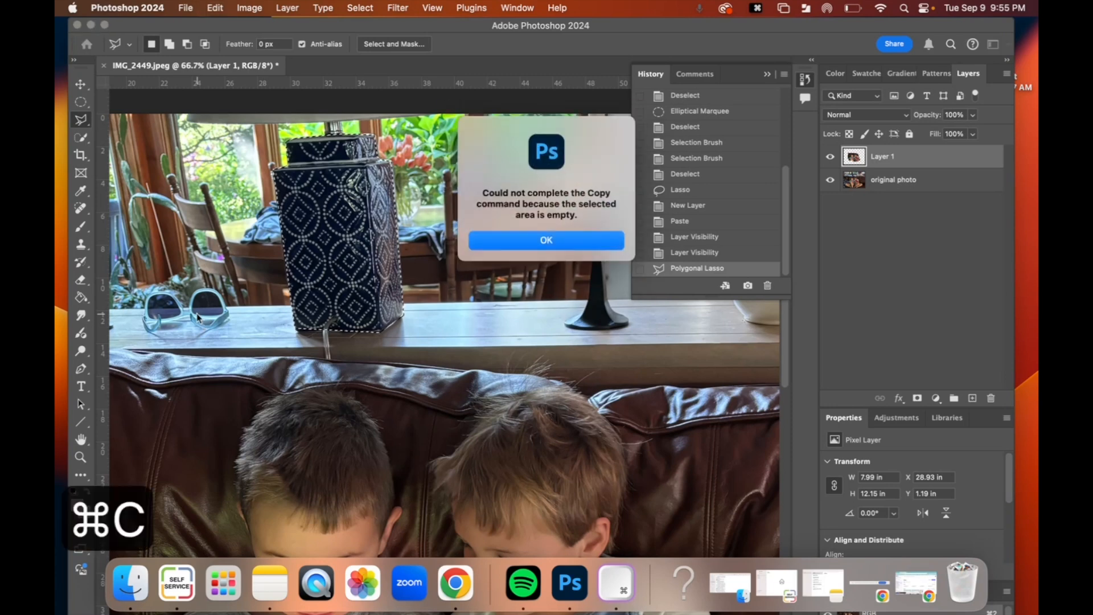
pyautogui.click(490, 245)
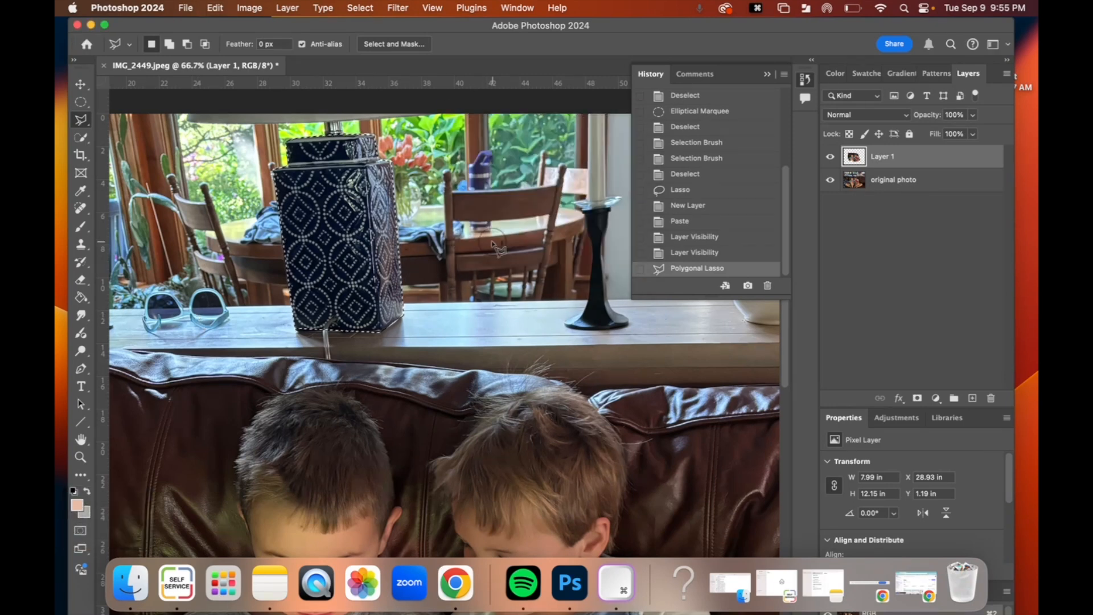
pyautogui.click(957, 189)
pyautogui.press('super+c')
pyautogui.press('super+v')
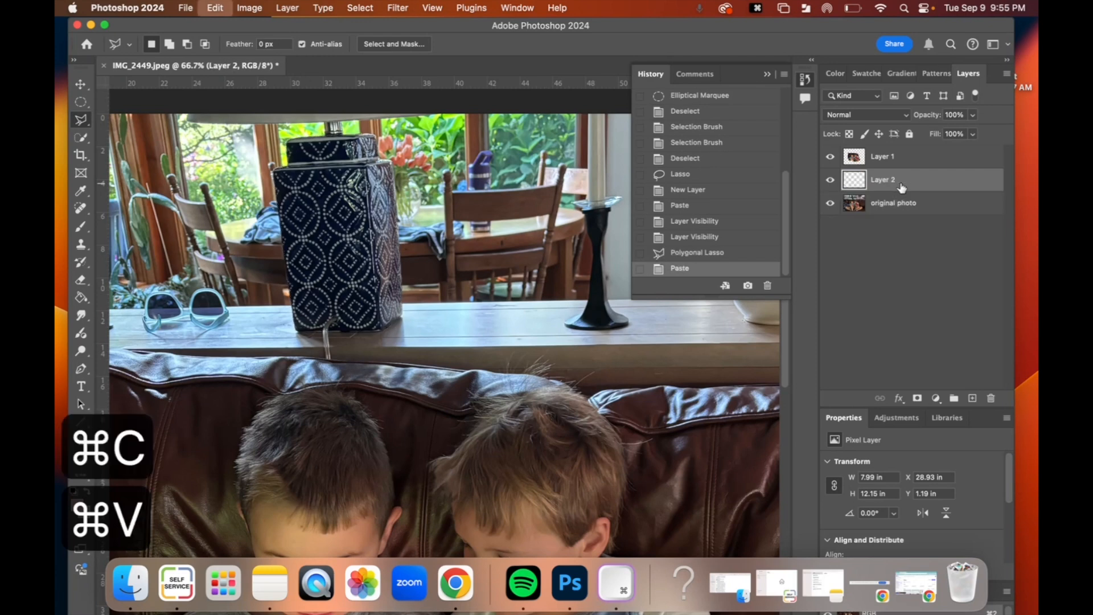
# Move the vase copy right of the original, then paste two more copies and line them up along the shelf on its left
pyautogui.press('v')
pyautogui.moveTo(349, 251); pyautogui.dragTo(472, 262)
pyautogui.press('super+v')
pyautogui.moveTo(450, 350); pyautogui.dragTo(217, 193)
pyautogui.hscroll(2, 250, 205)
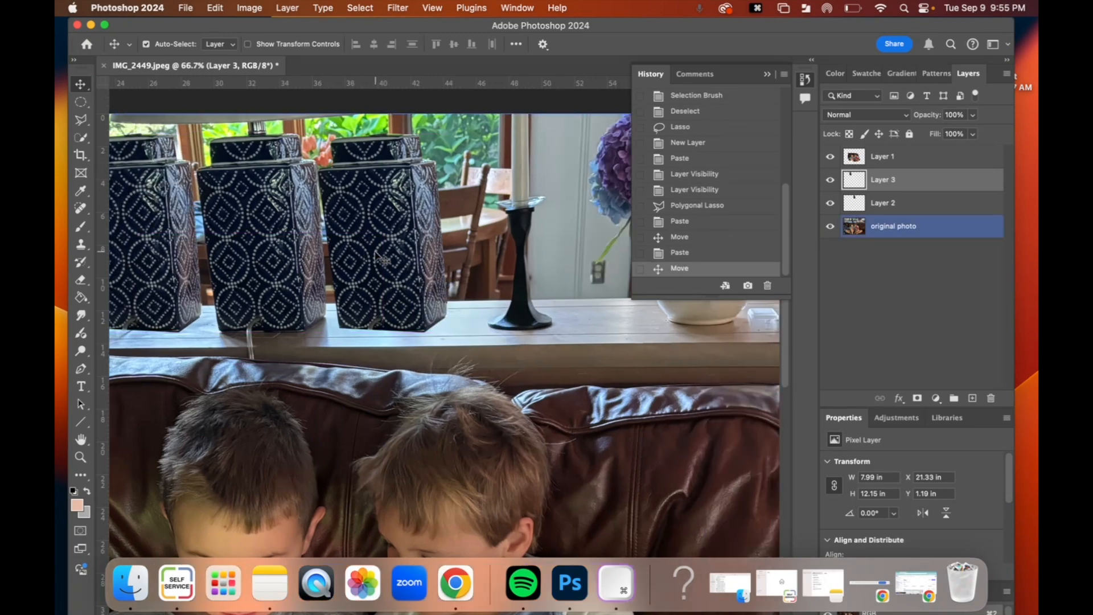
pyautogui.hscroll(-5, 363, 215)
pyautogui.press('super+v')
pyautogui.moveTo(410, 262)
pyautogui.mouseDown()
pyautogui.moveTo(263, 219)
pyautogui.moveTo(196, 154)
pyautogui.mouseUp()
pyautogui.hscroll(-5, 273, 376)
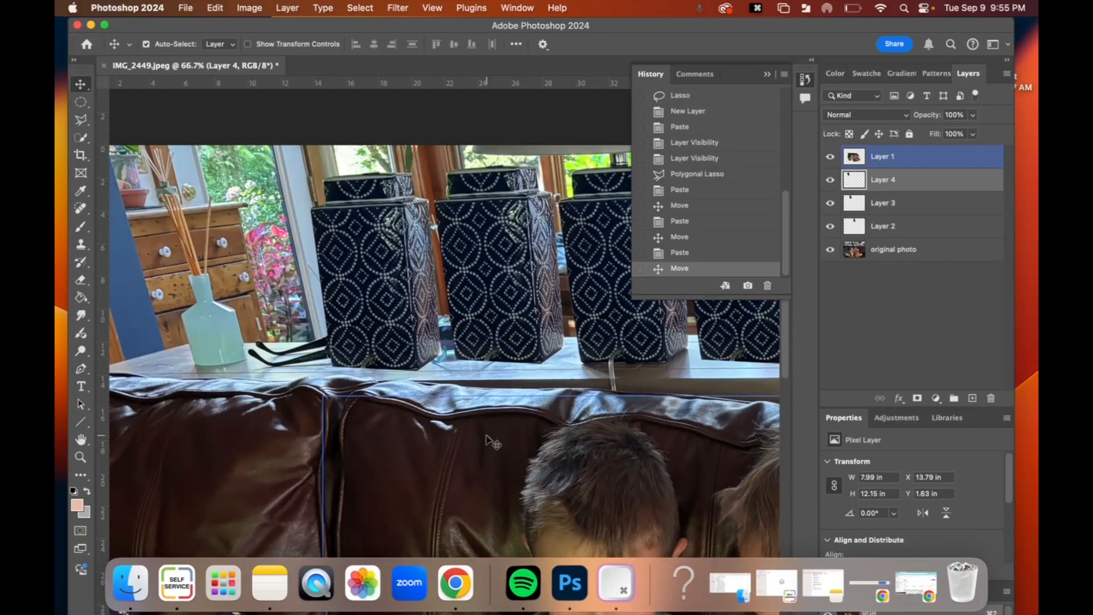
# Trace the black candle holder beside the flower pitcher with a Magnetic Lasso selection about 3.9 by 8.3 in
pyautogui.click(82, 123)
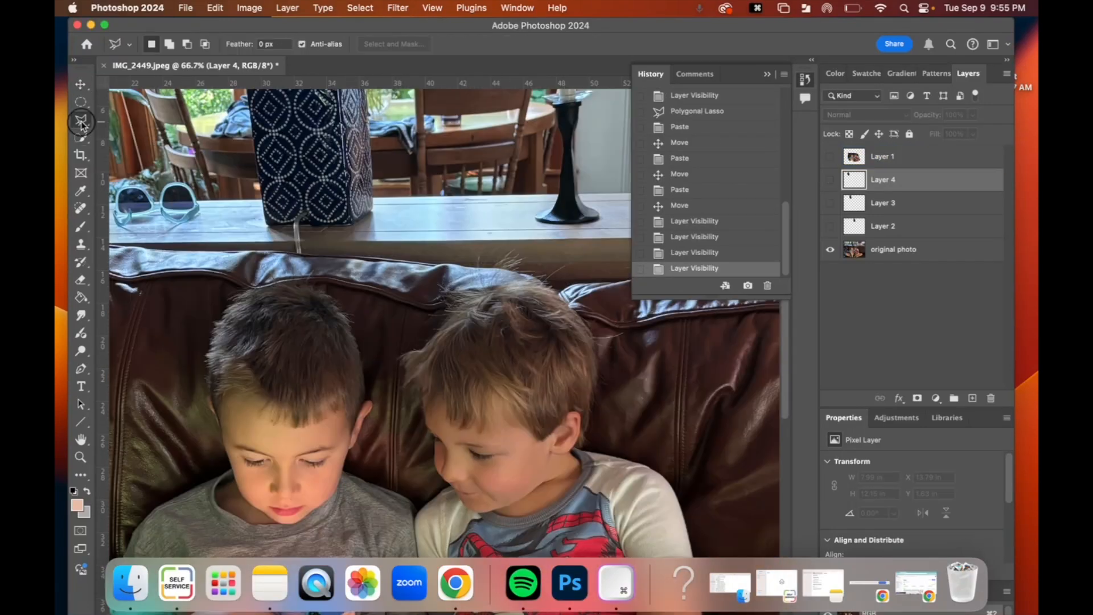
pyautogui.click(104, 154)
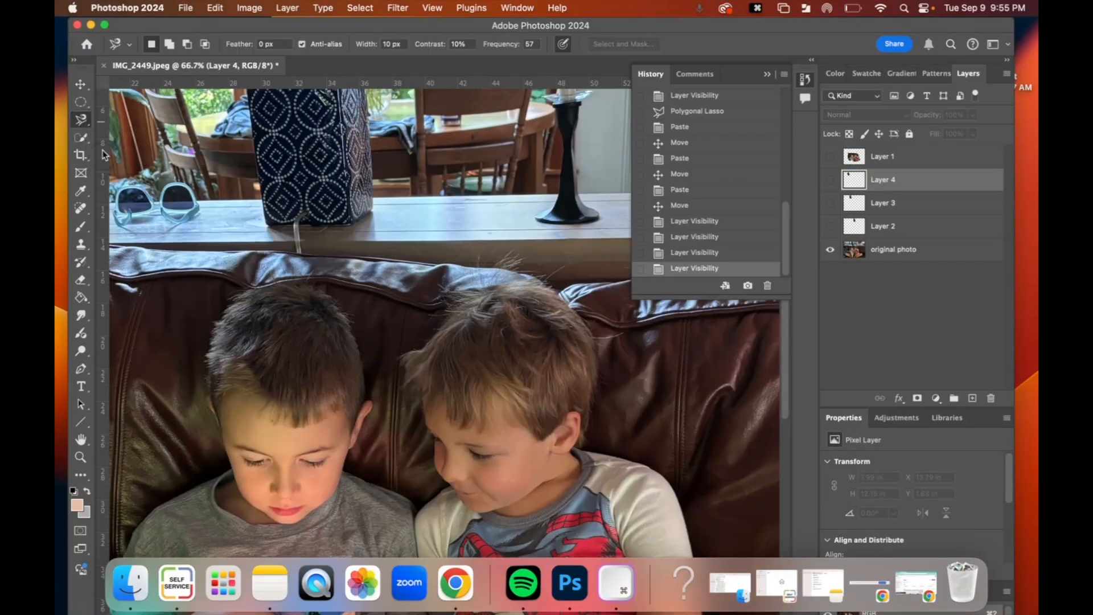
pyautogui.click(580, 104)
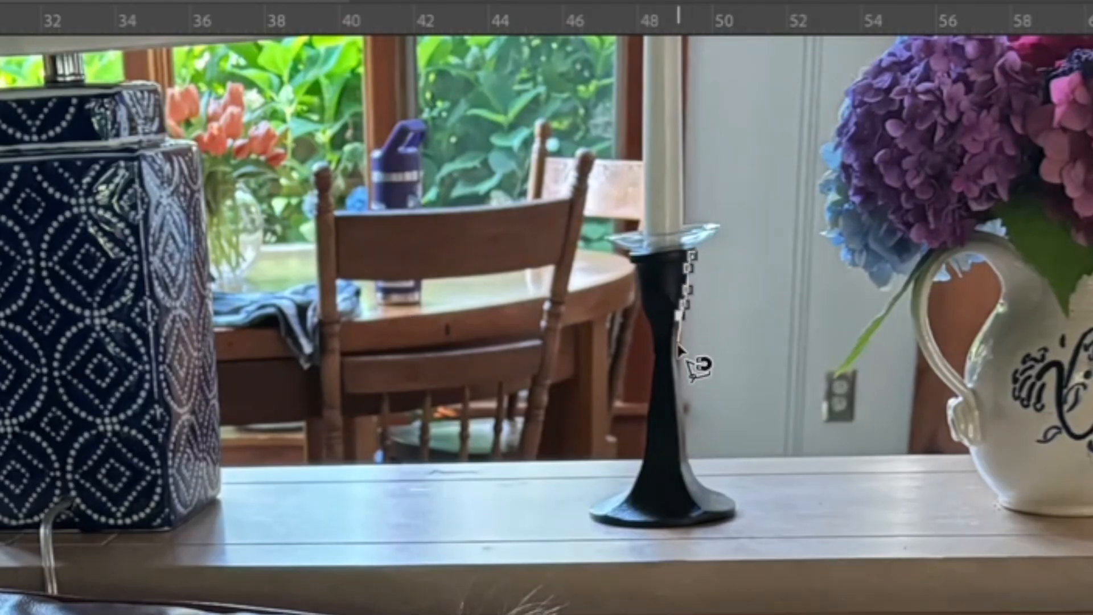
pyautogui.click(694, 475)
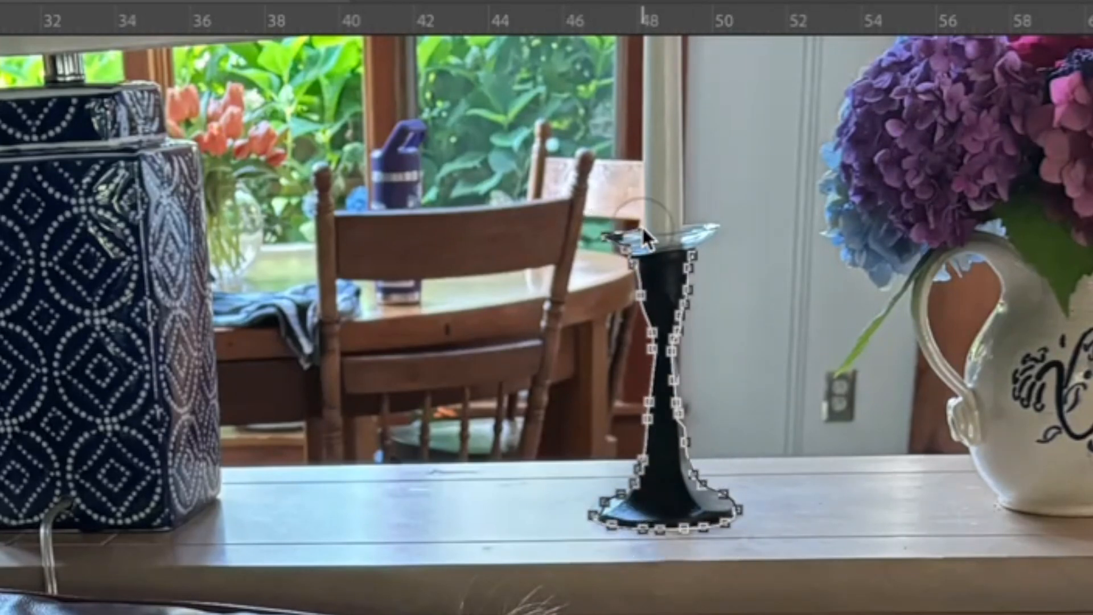
pyautogui.click(693, 255)
# Fill the candle holder selection with the peach foreground color on Layer 2, clear the selection and toggle the layer's visibility to compare
pyautogui.click(81, 297)
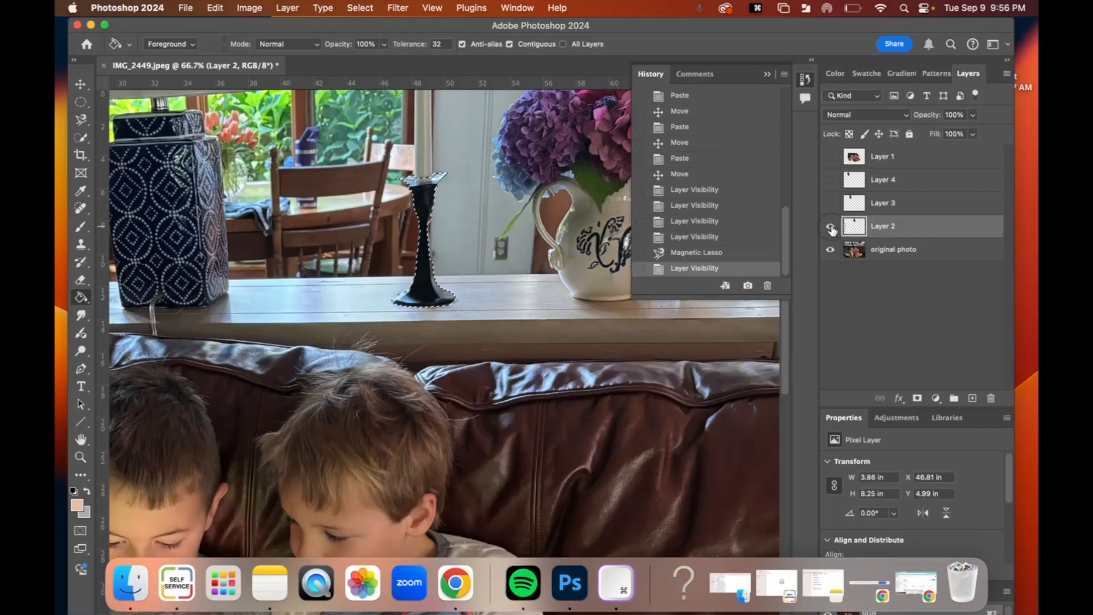
pyautogui.click(830, 226)
pyautogui.click(427, 294)
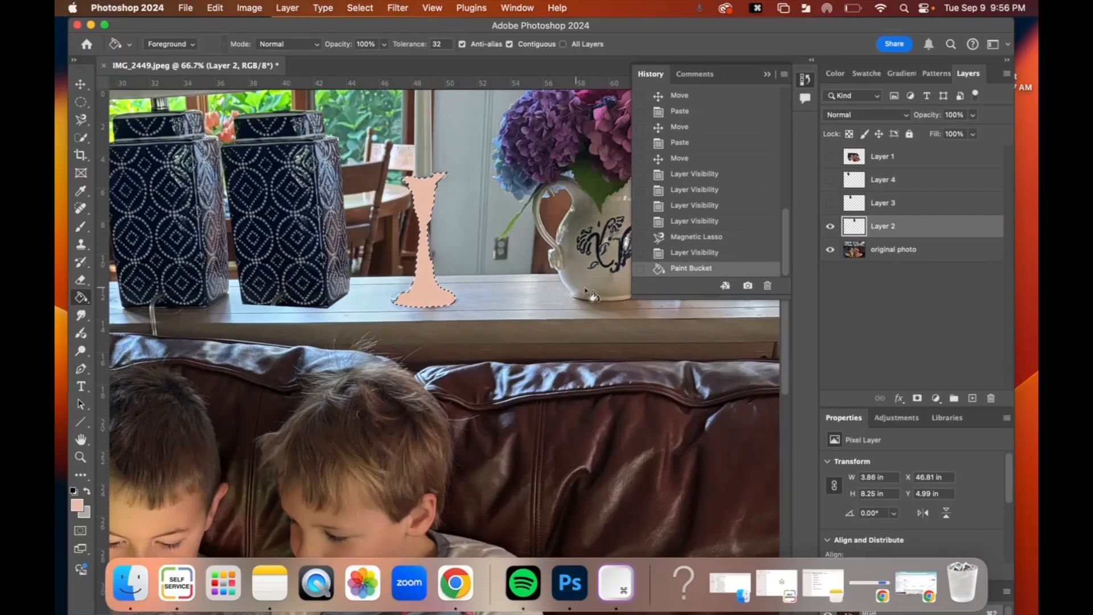
pyautogui.press('super+d')
pyautogui.click(830, 226)
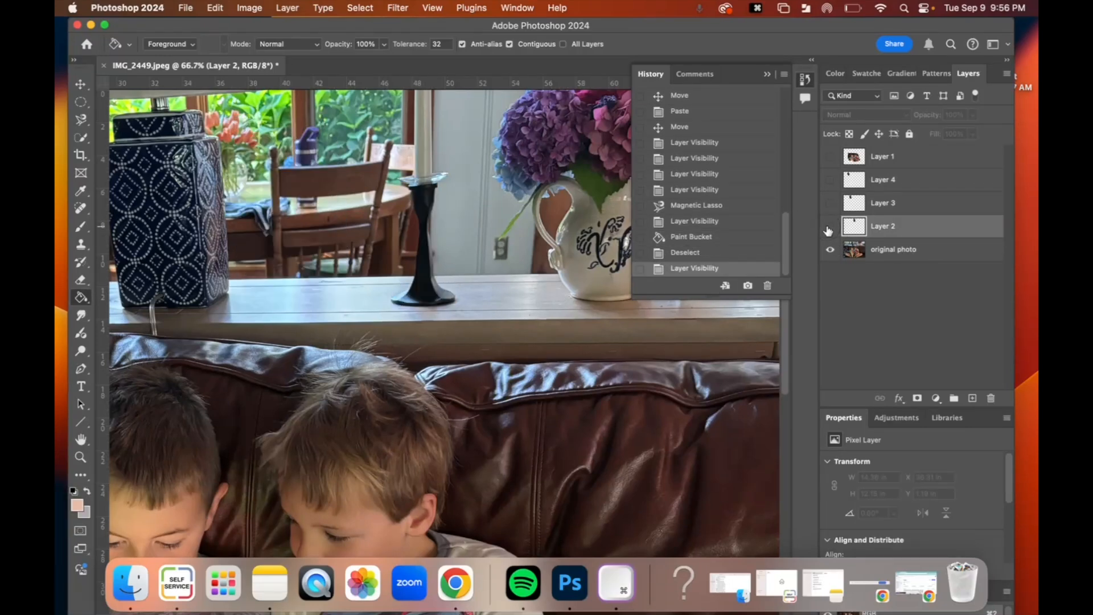
pyautogui.click(830, 226)
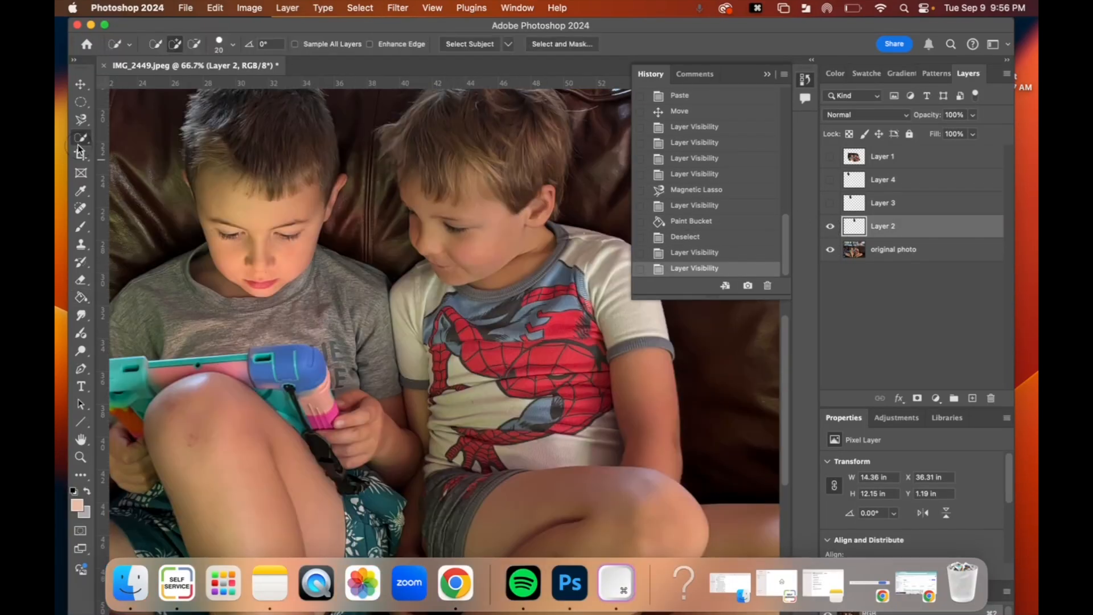
# Select both boys on the original photo with the Object Selection tool, clearing the stray background selection first
pyautogui.moveTo(81, 137)
pyautogui.mouseDown()
pyautogui.moveTo(116, 151)
pyautogui.moveTo(116, 138)
pyautogui.mouseUp()
pyautogui.press('super+minus')
pyautogui.press('super+minus')
pyautogui.press('super+minus')
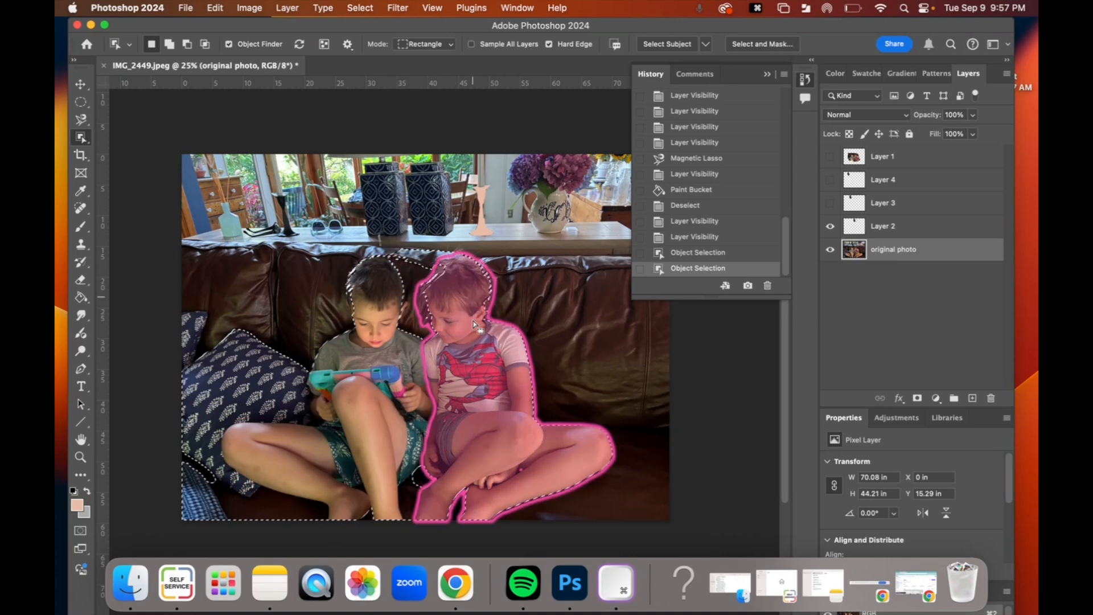
pyautogui.press('super+d')
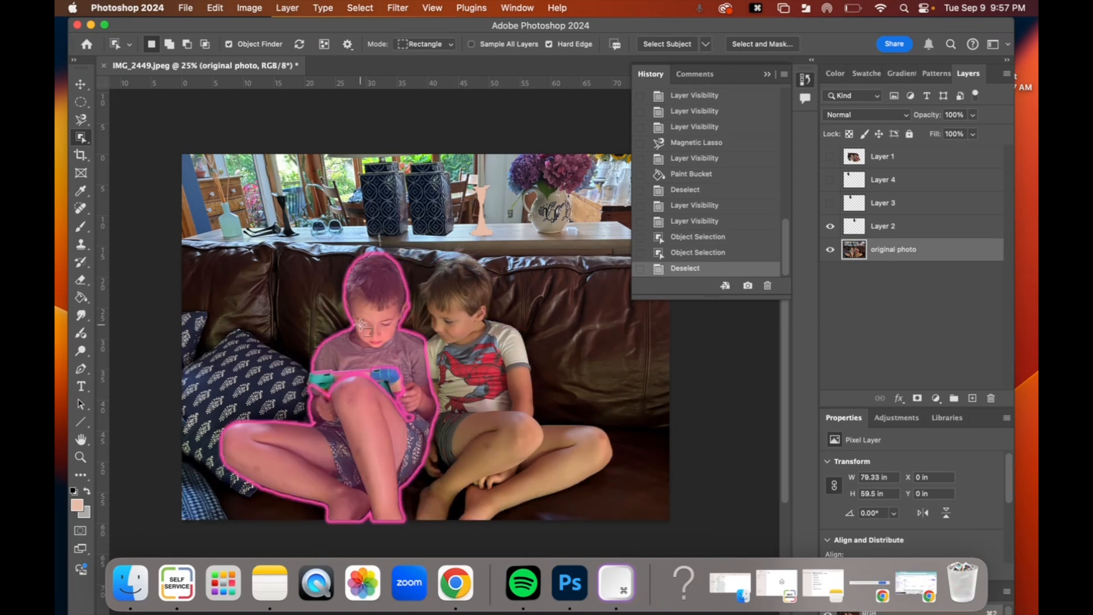
pyautogui.click(376, 377)
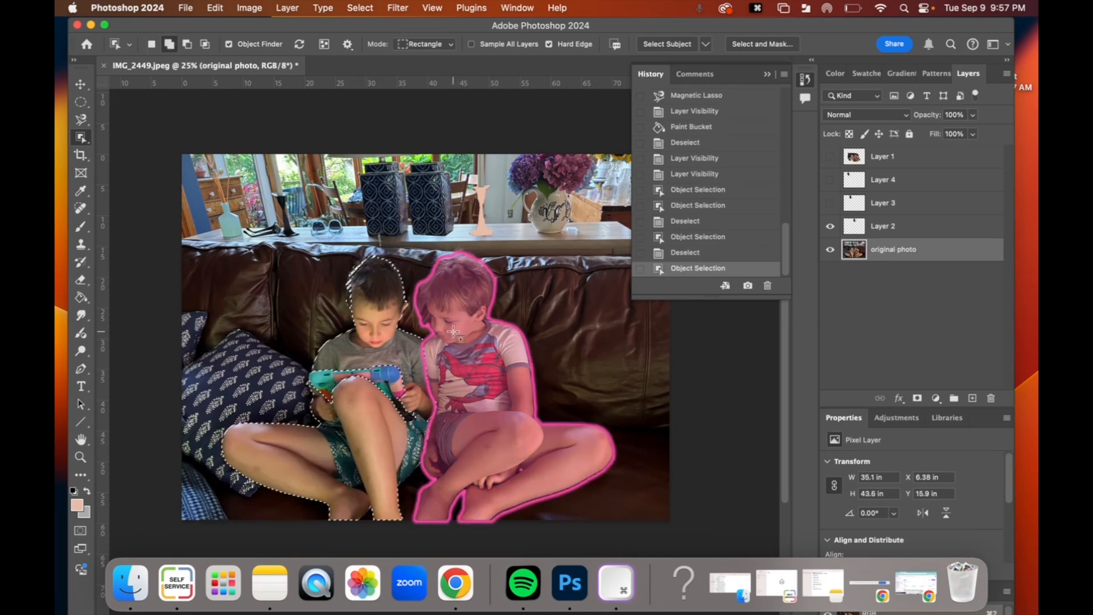
pyautogui.keyDown('shift'); pyautogui.click(448, 329); pyautogui.keyUp('shift')
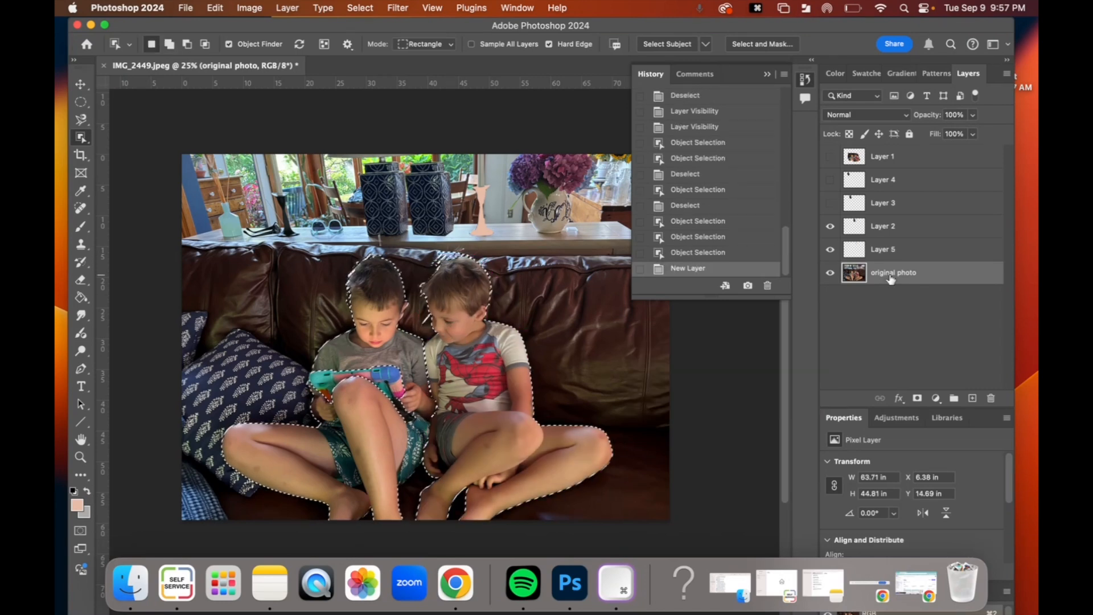
# Copy the selected boys, paste them on Layer 5, hide the original photo to inspect the cutout, and undo the hiding and pasting
pyautogui.press('super+c')
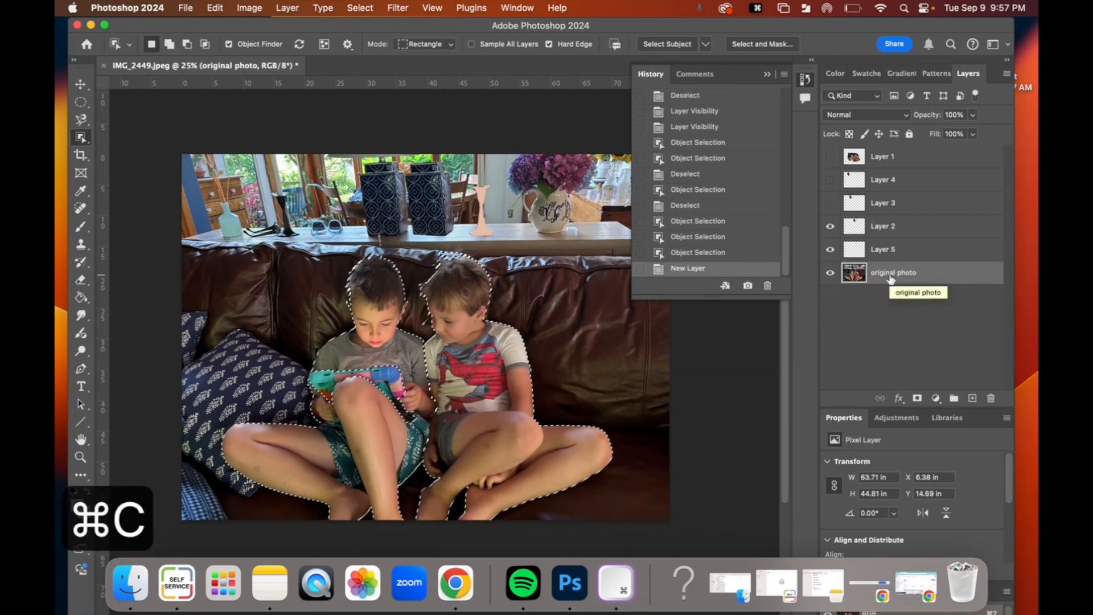
pyautogui.click(887, 252)
pyautogui.press('super+v')
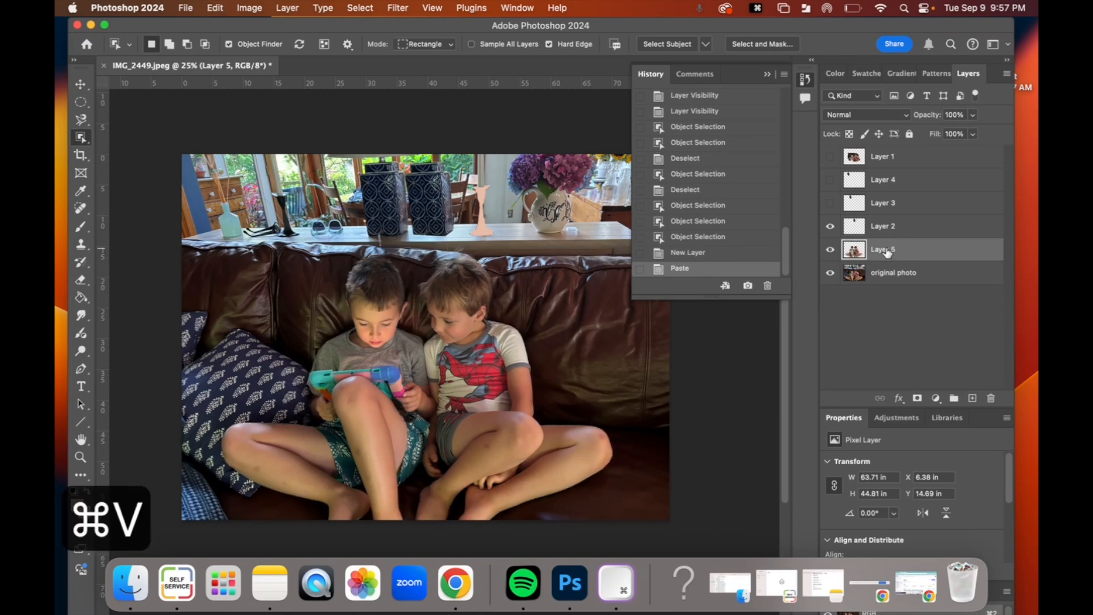
pyautogui.click(830, 273)
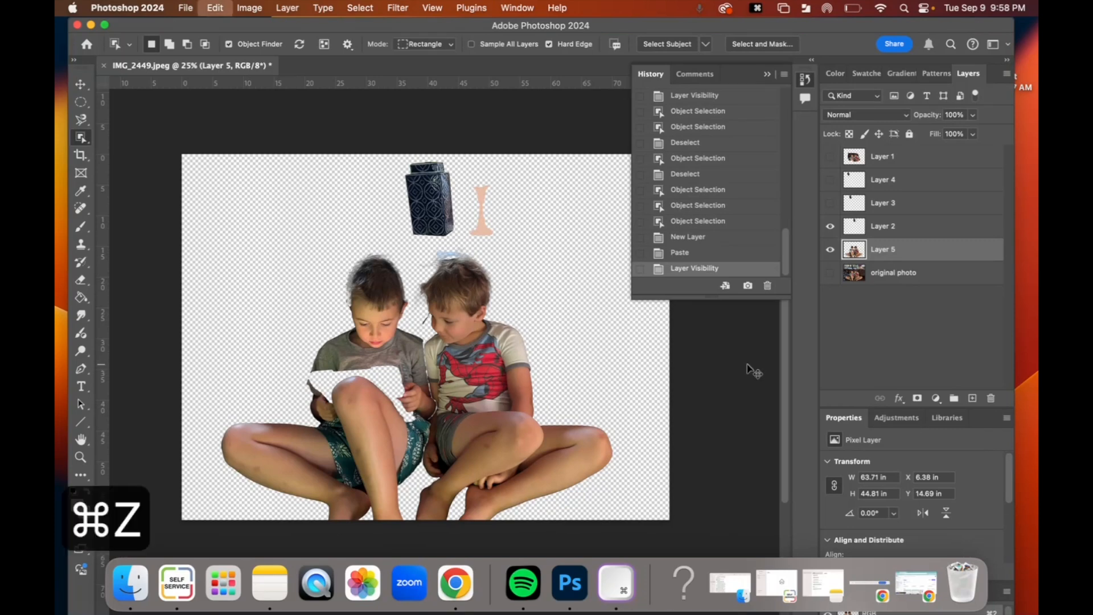
pyautogui.press('super+z')
pyautogui.press('super+z')
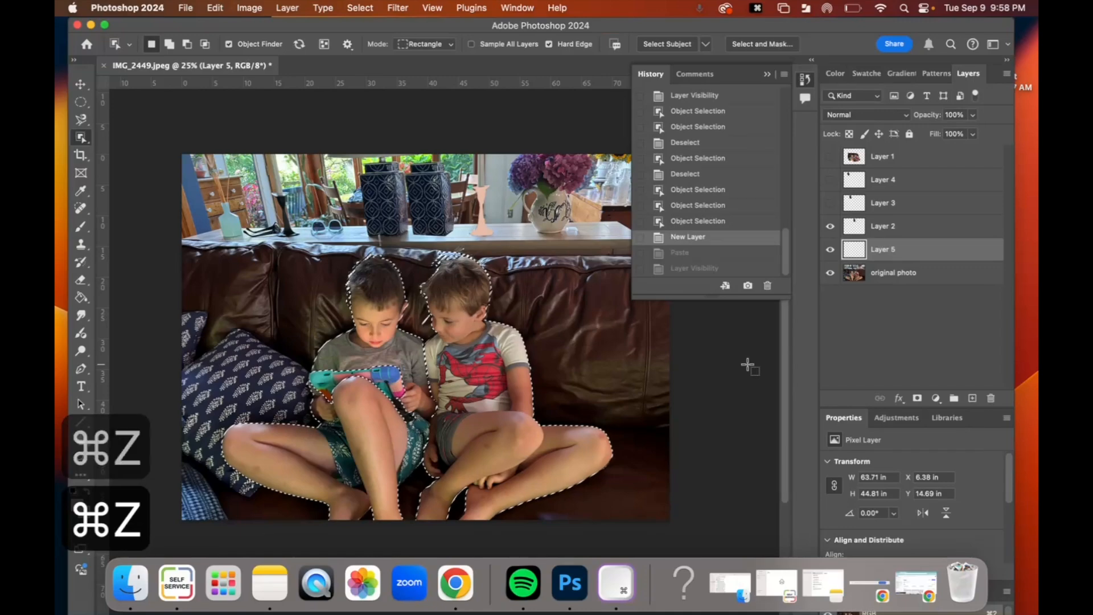
# Subtract the excess sofa area above the hair of the boy in the Spider-Man shirt from the selection with the Lasso
pyautogui.press('super+equal')
pyautogui.press('super+equal')
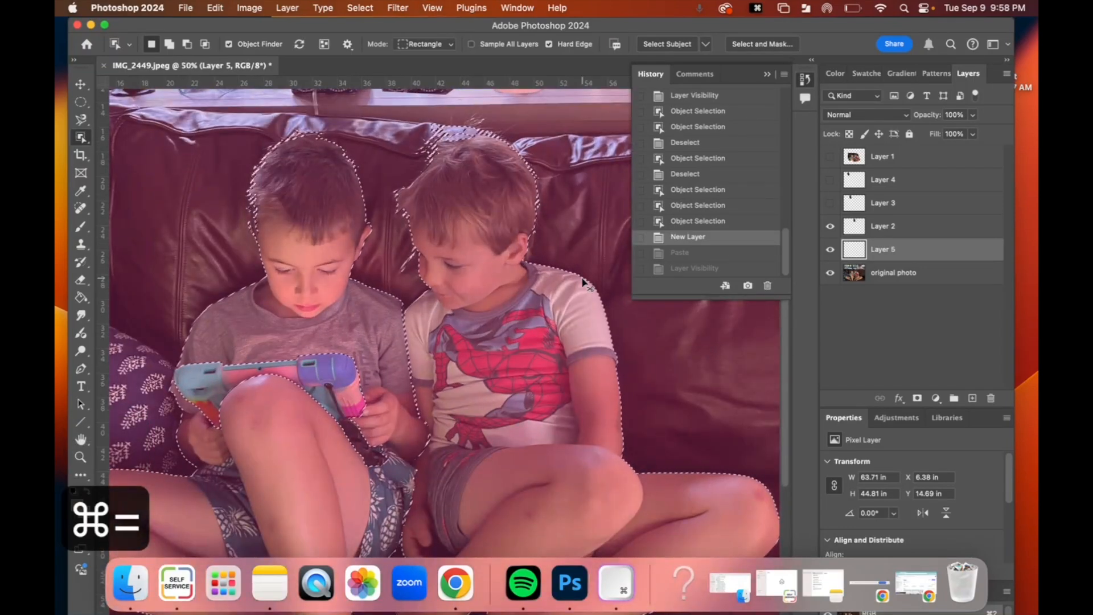
pyautogui.press('super+equal')
pyautogui.scroll(5, 475, 207)
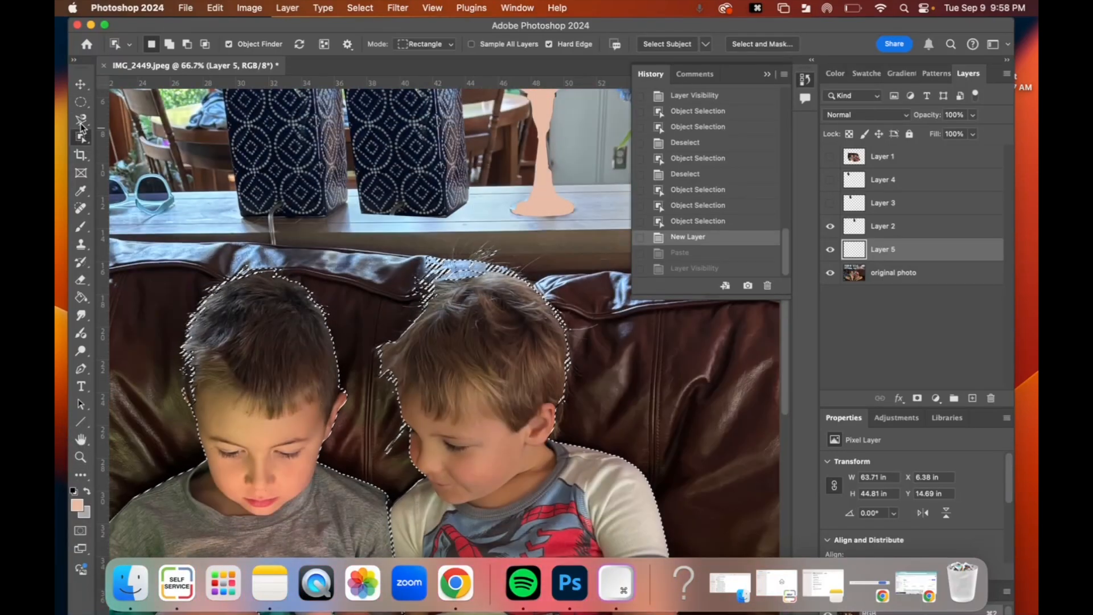
pyautogui.click(81, 120)
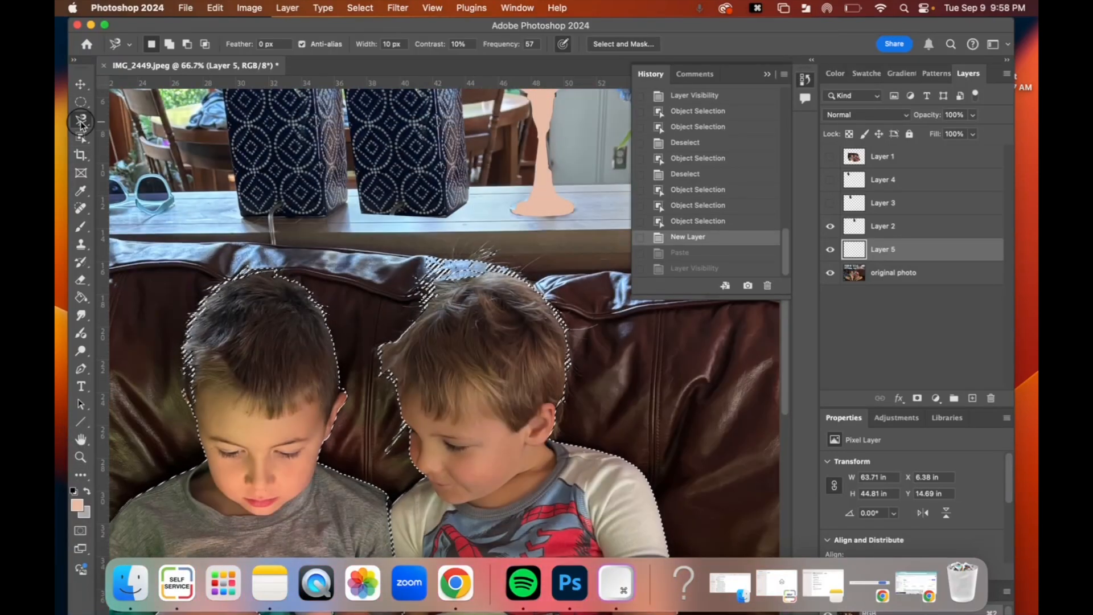
pyautogui.rightClick(81, 121)
pyautogui.click(117, 118)
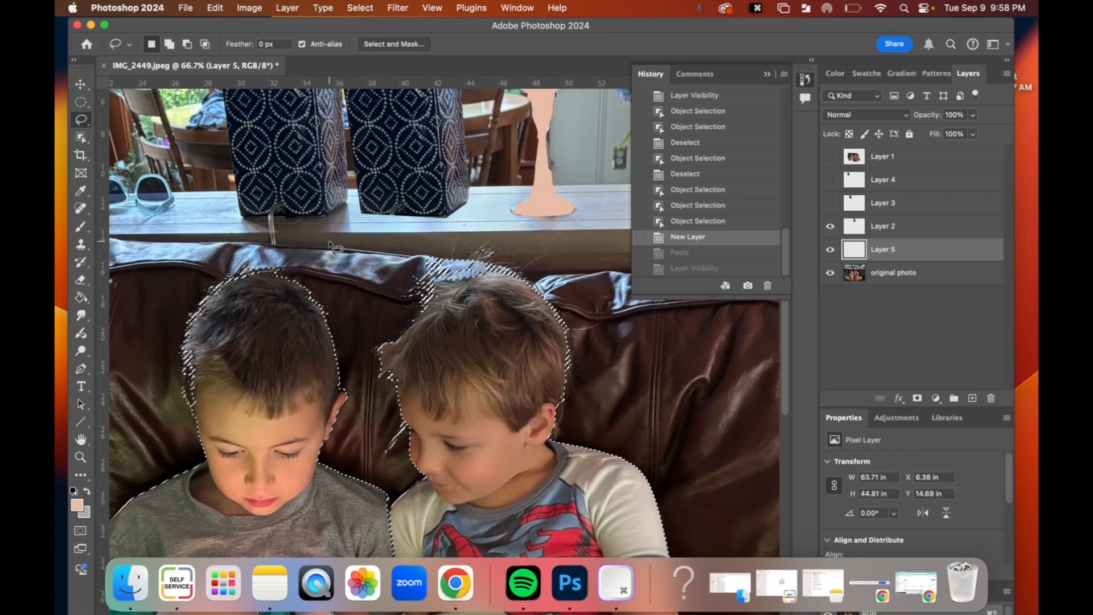
pyautogui.press('alt')
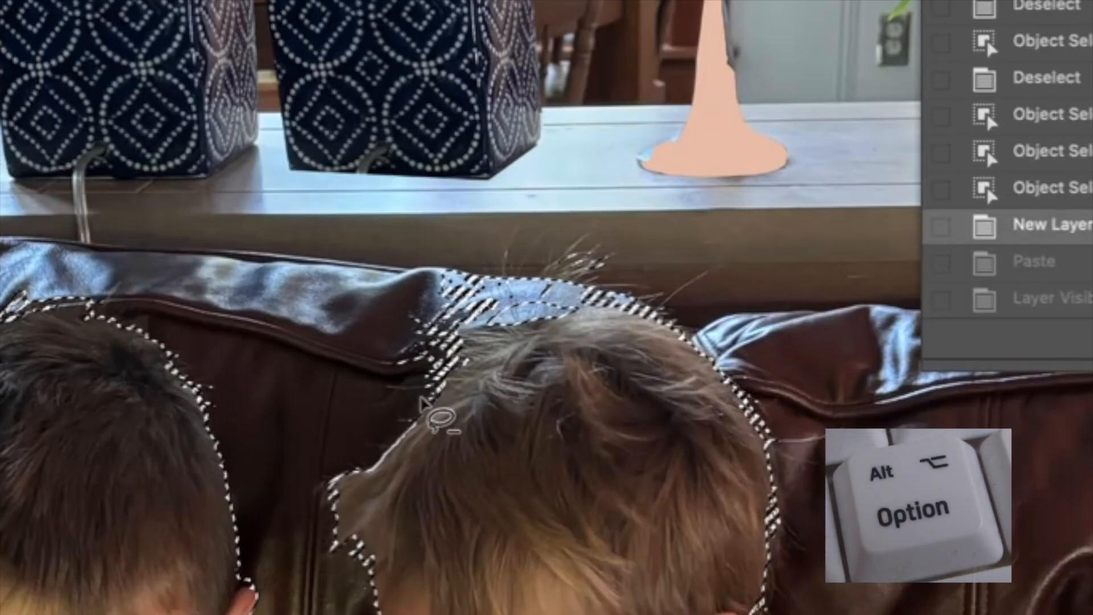
pyautogui.moveTo(429, 391)
pyautogui.mouseDown()
pyautogui.moveTo(454, 360)
pyautogui.moveTo(682, 292)
pyautogui.moveTo(627, 202)
pyautogui.moveTo(434, 246)
pyautogui.moveTo(383, 334)
pyautogui.moveTo(389, 392)
pyautogui.moveTo(429, 392)
pyautogui.mouseUp()
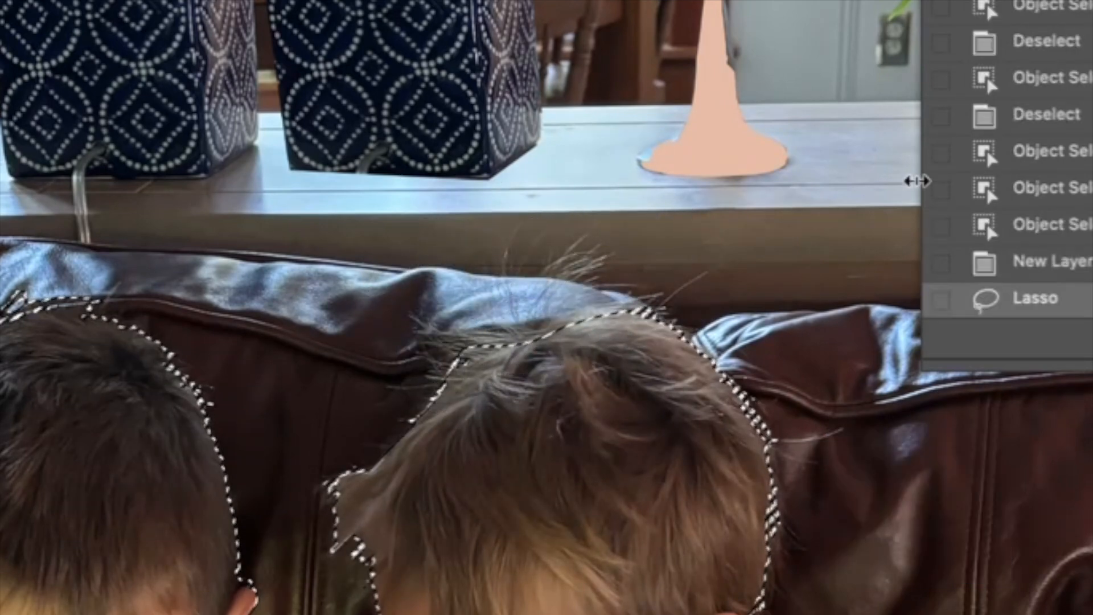
# Add the missed strip between the two boys' arms and torsos to the selection with the Lasso
pyautogui.scroll(-5, 849, 459)
pyautogui.moveTo(333, 402)
pyautogui.mouseDown()
pyautogui.moveTo(351, 443)
pyautogui.moveTo(311, 494)
pyautogui.moveTo(288, 497)
pyautogui.moveTo(281, 445)
pyautogui.moveTo(333, 402)
pyautogui.mouseUp()
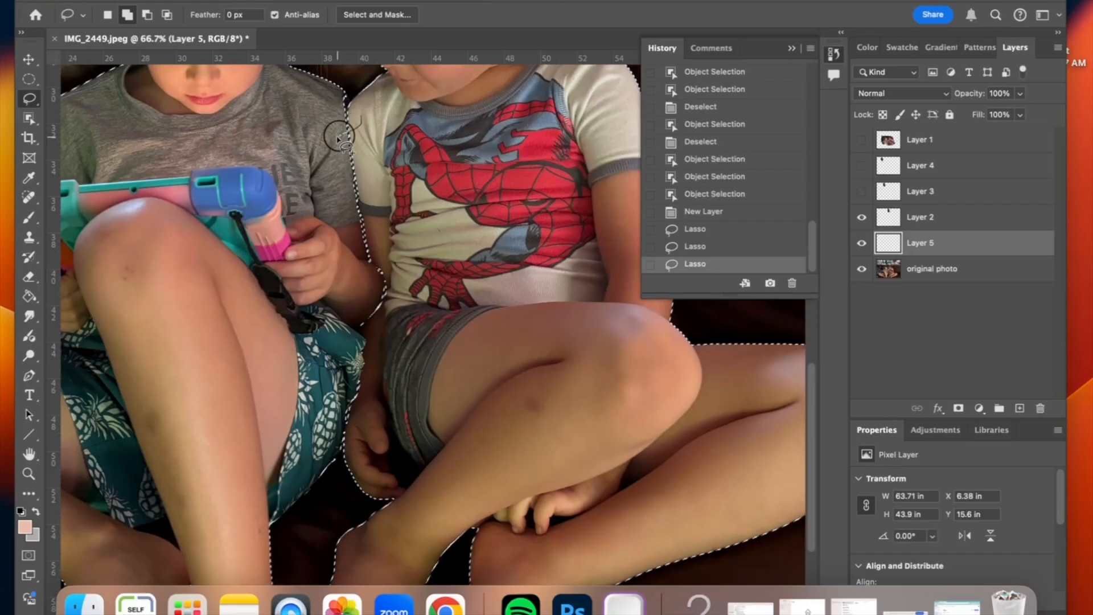
pyautogui.moveTo(336, 134)
pyautogui.mouseDown()
pyautogui.moveTo(340, 215)
pyautogui.moveTo(359, 261)
pyautogui.mouseUp()
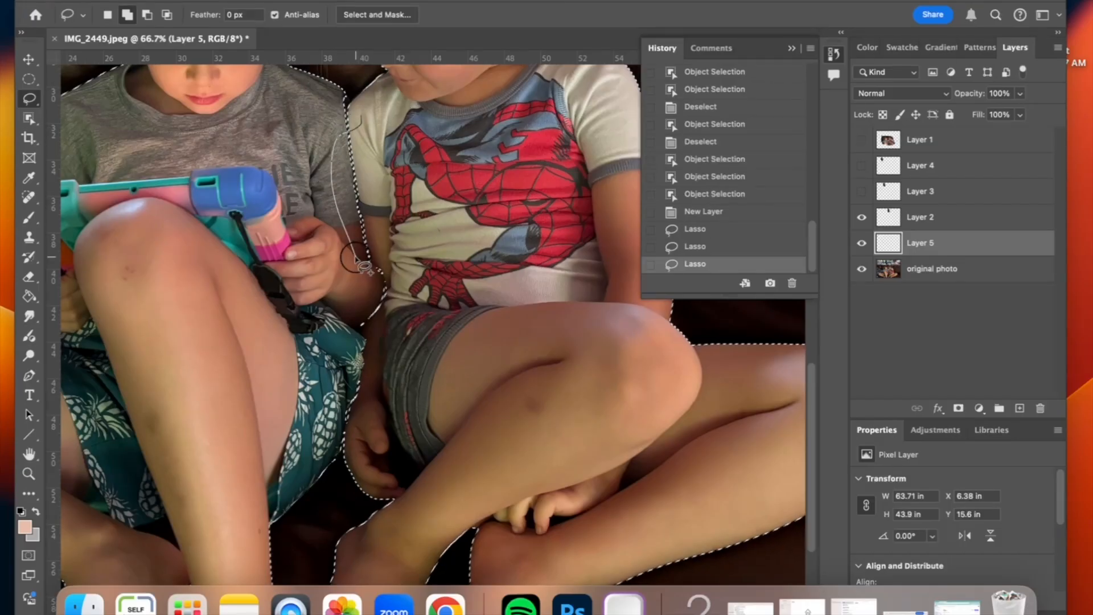
pyautogui.moveTo(424, 358)
pyautogui.mouseDown()
pyautogui.moveTo(437, 241)
pyautogui.moveTo(409, 185)
pyautogui.moveTo(362, 180)
pyautogui.mouseUp()
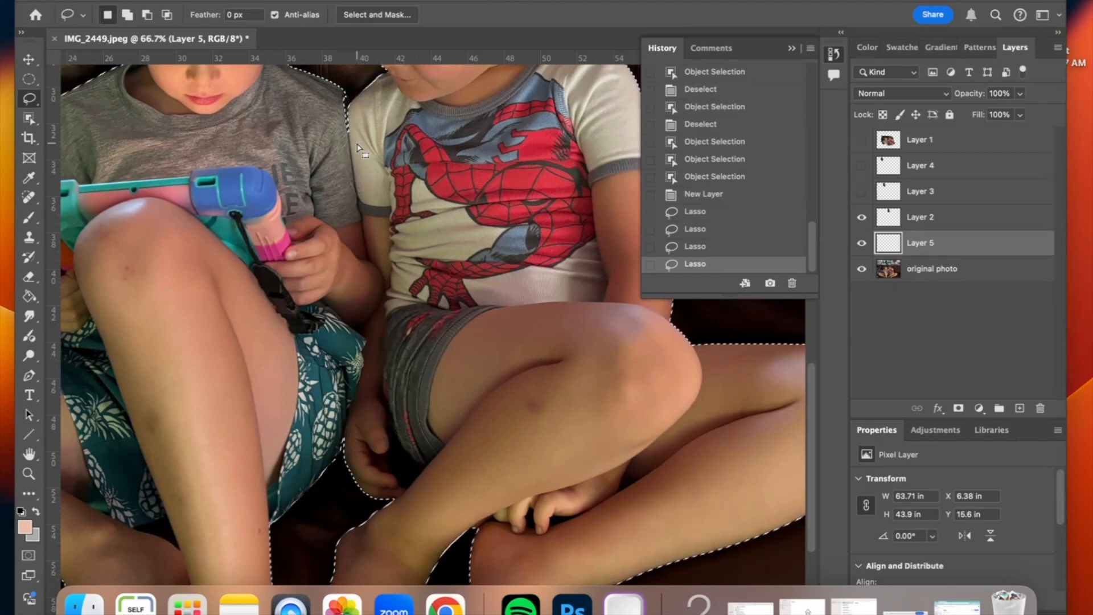
pyautogui.moveTo(369, 124)
pyautogui.mouseDown()
pyautogui.moveTo(341, 110)
pyautogui.moveTo(334, 133)
pyautogui.moveTo(359, 117)
pyautogui.mouseUp()
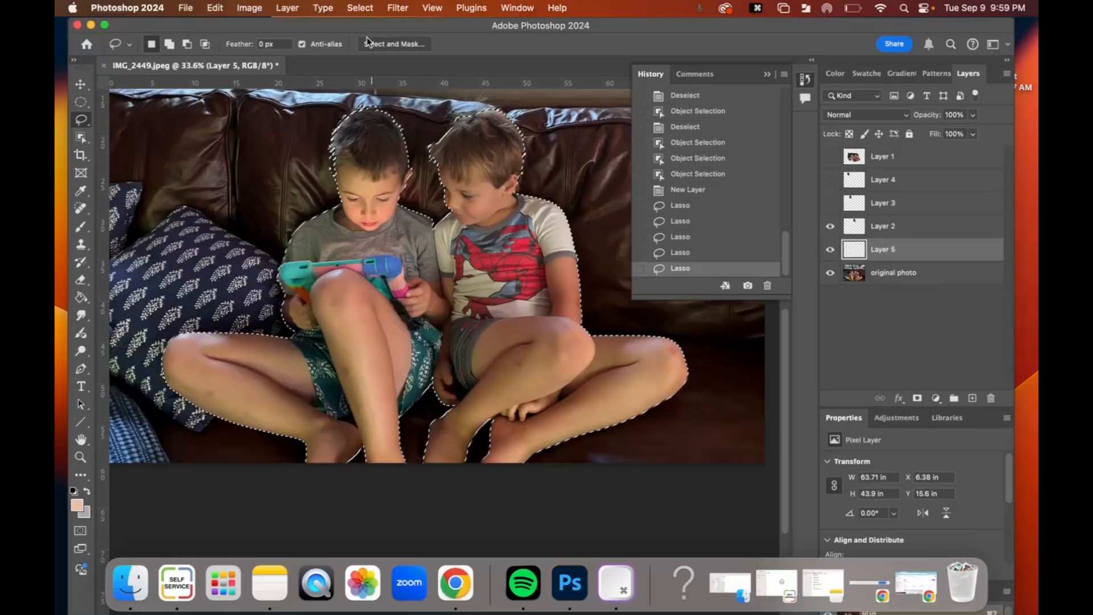
# Save the selection of both boys as a new channel named Kids and clear the active selection
pyautogui.click(361, 8)
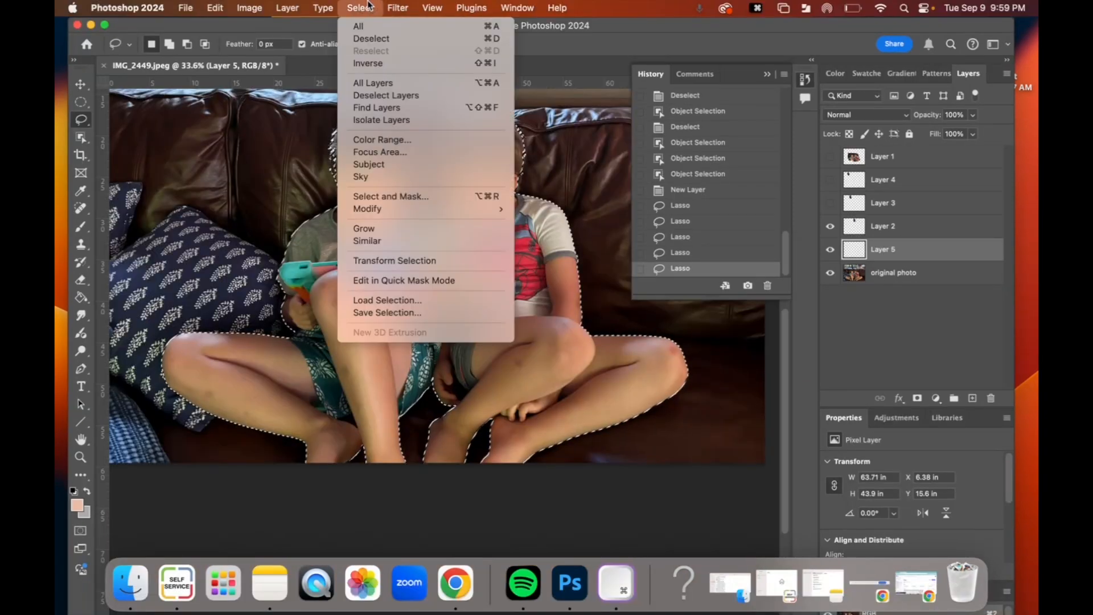
pyautogui.click(381, 313)
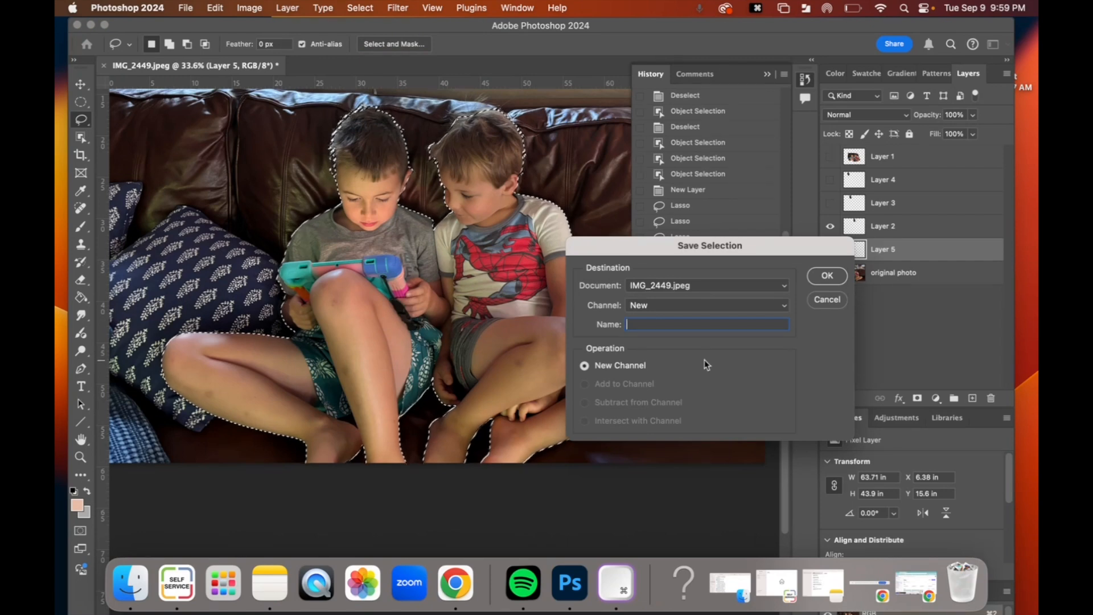
pyautogui.write('Kids')
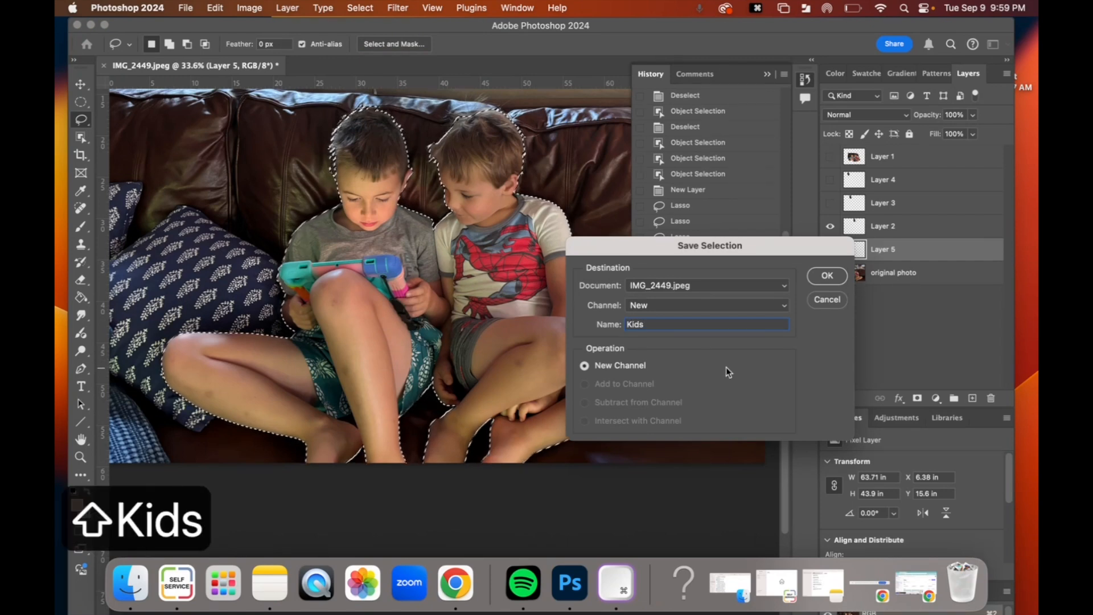
pyautogui.click(827, 276)
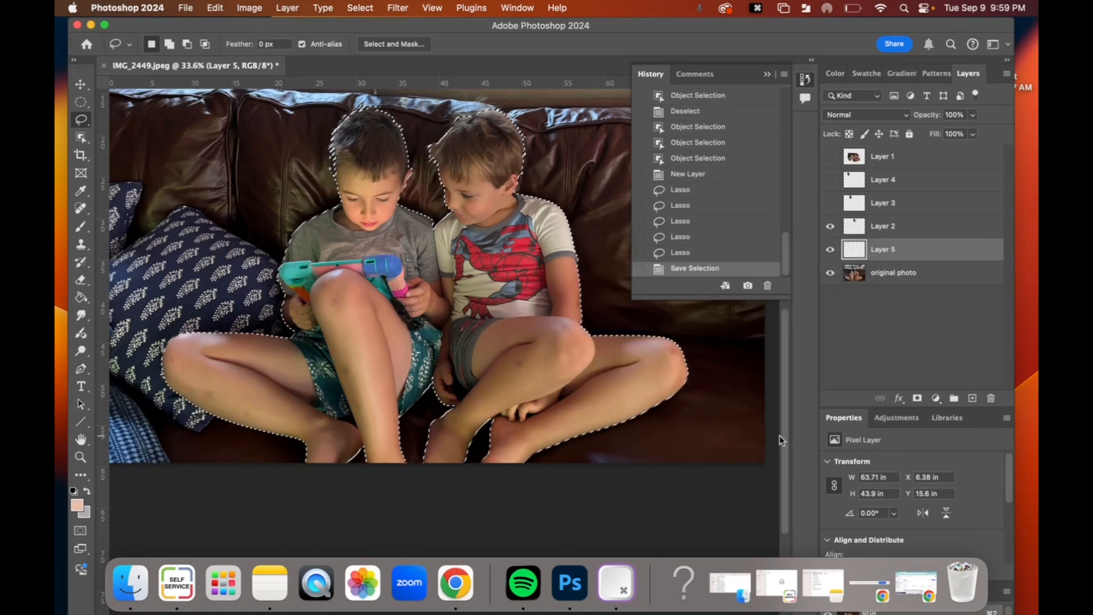
pyautogui.press('super+d')
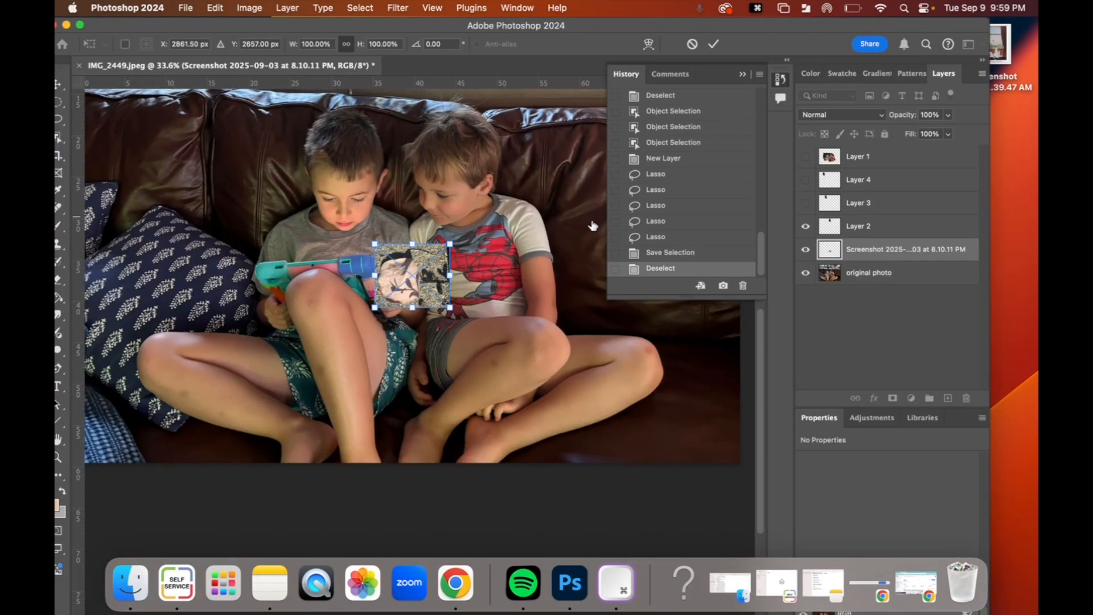
# Enlarge the placed screenshot image of the leaf on gravel until it covers the whole canvas and commit the placement
pyautogui.press('super+minus')
pyautogui.press('super+minus')
pyautogui.press('super+minus')
pyautogui.moveTo(398, 311); pyautogui.dragTo(239, 161)
pyautogui.moveTo(434, 342); pyautogui.dragTo(652, 427)
pyautogui.press('Return')
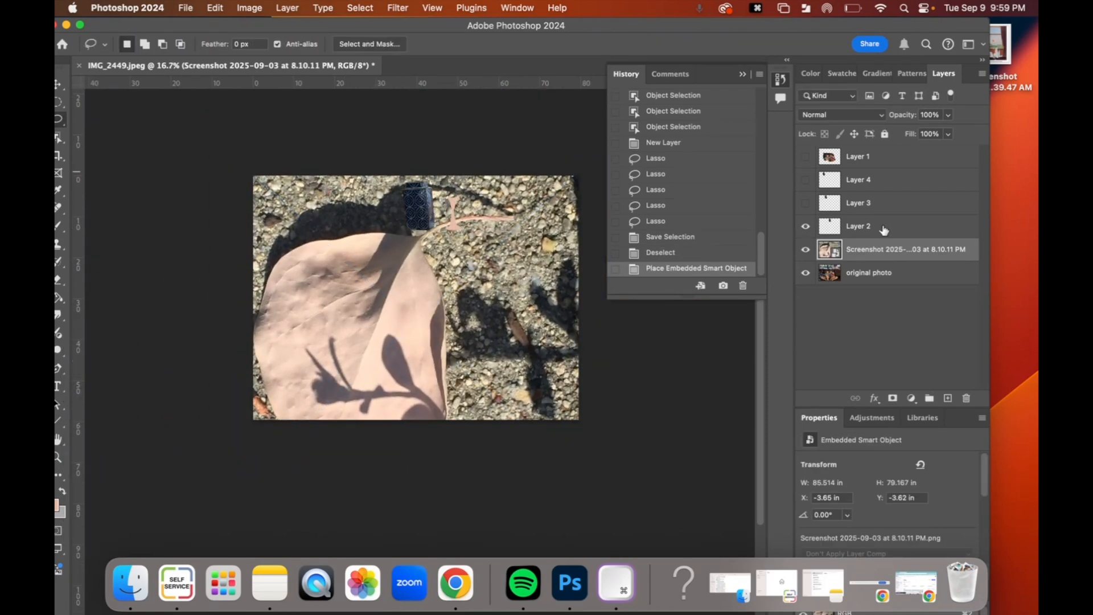
# Load the saved Kids channel as a new selection over the leaf image
pyautogui.click(365, 7)
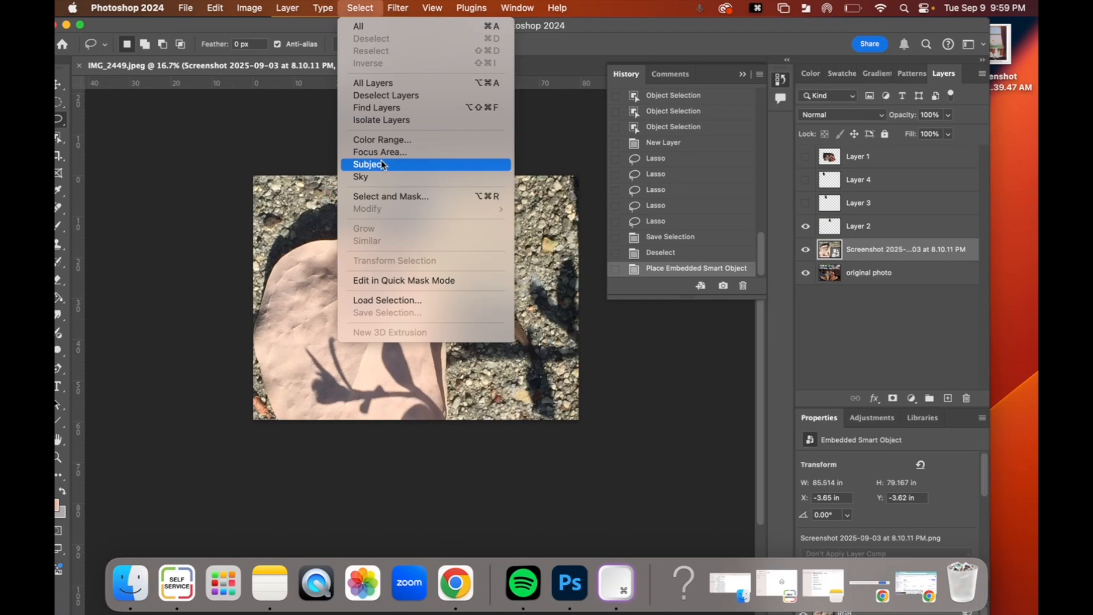
pyautogui.click(396, 306)
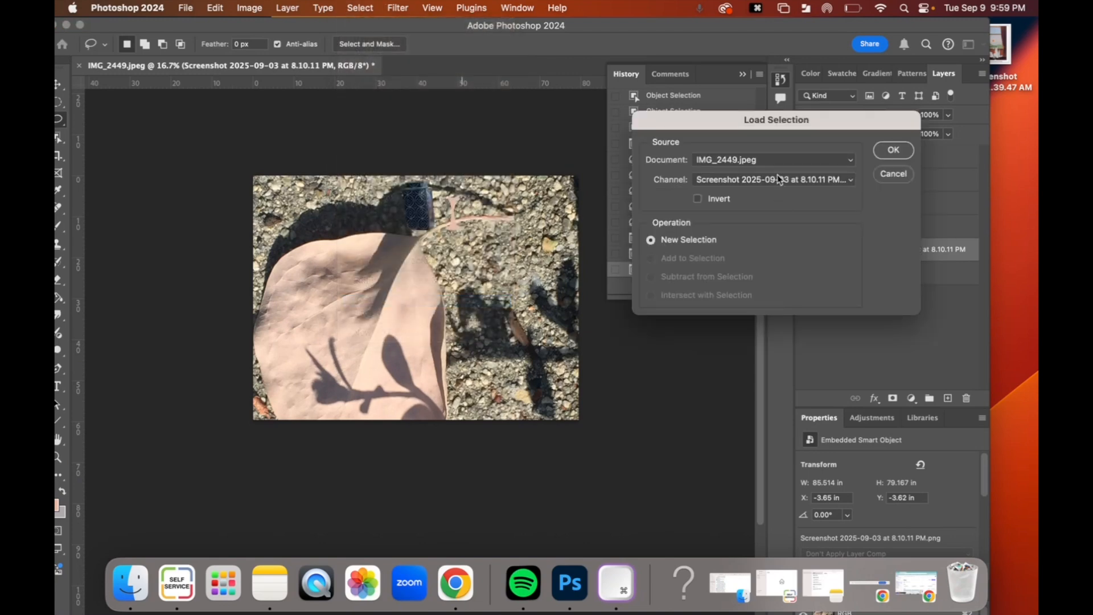
pyautogui.click(780, 180)
pyautogui.click(775, 202)
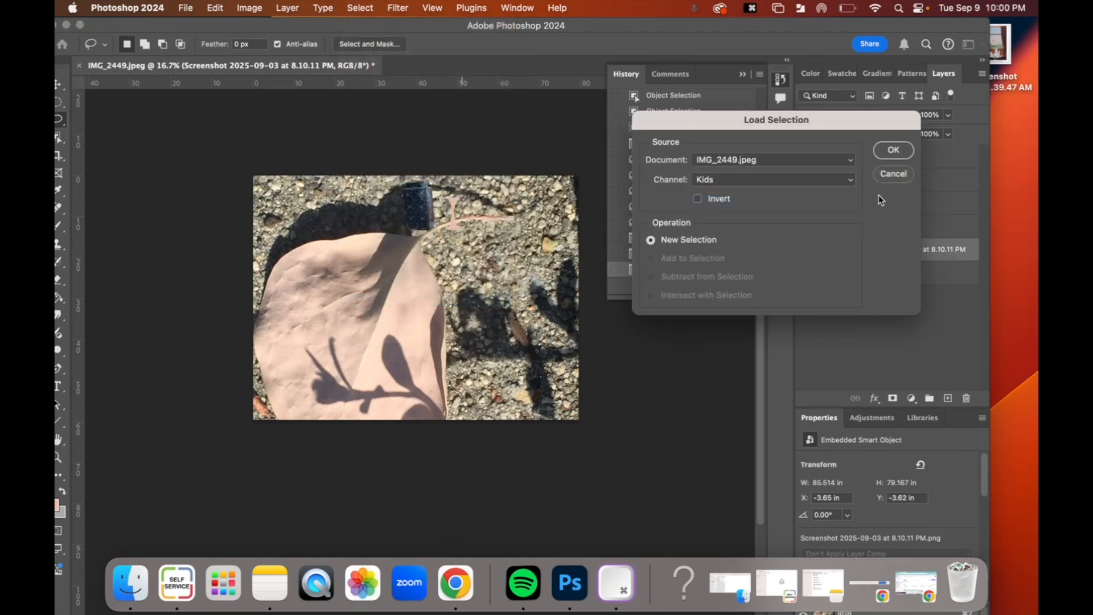
pyautogui.click(894, 151)
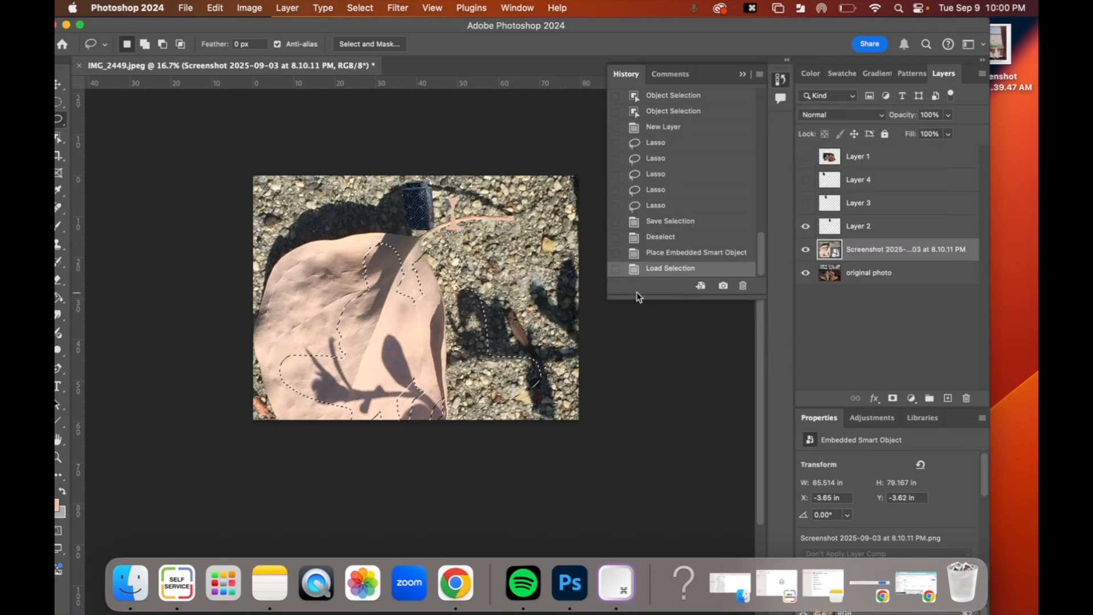
# Copy the leaf image inside the boys' outline, paste it on a new layer, and hide the placed screenshot layer
pyautogui.press('super+c')
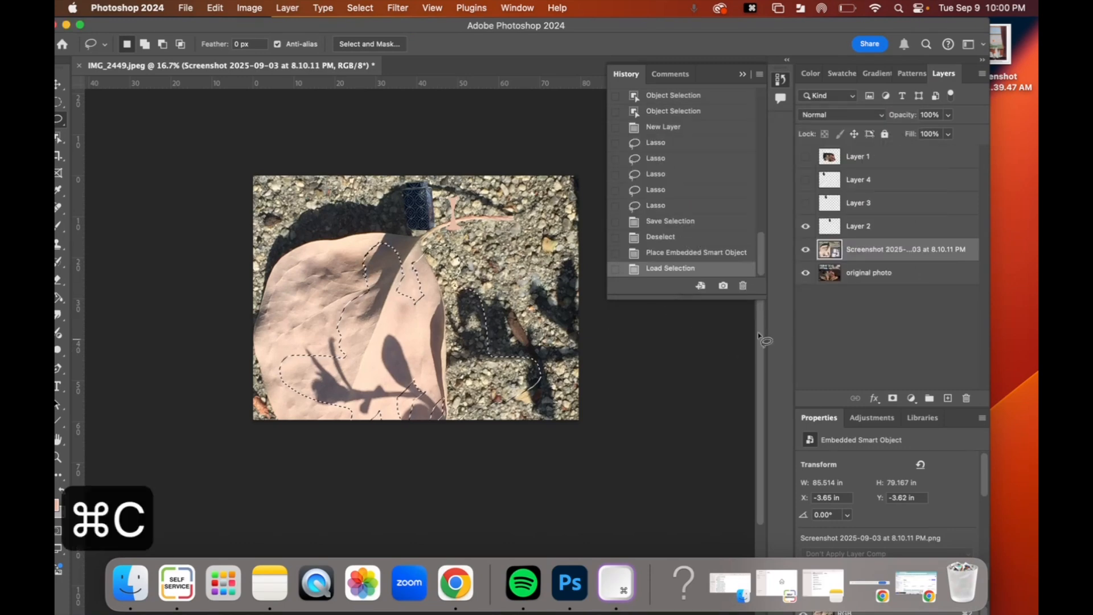
pyautogui.click(948, 398)
pyautogui.press('super+v')
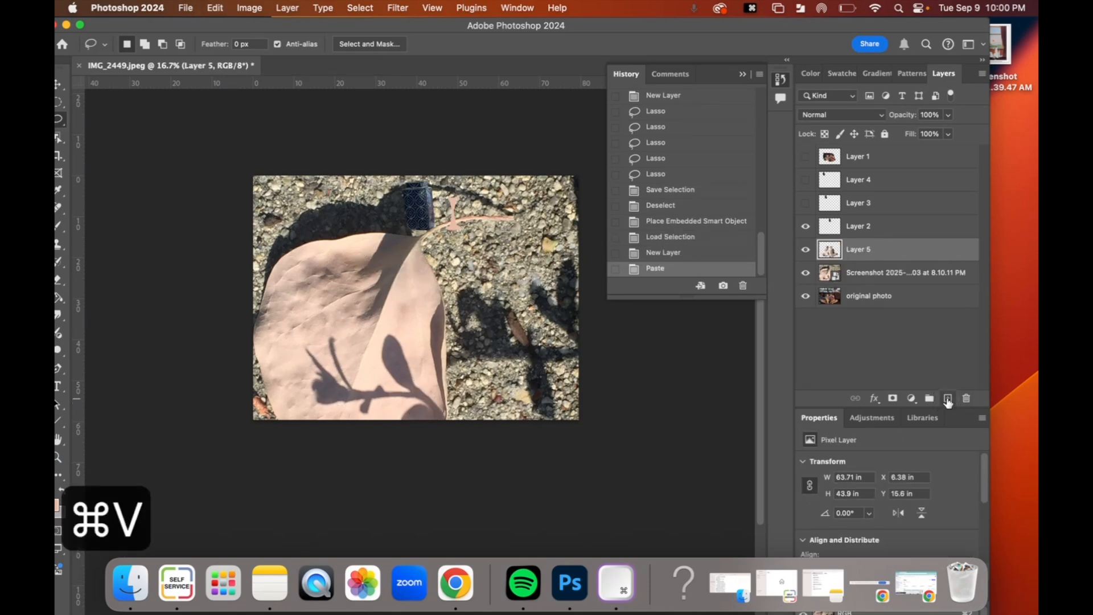
pyautogui.click(805, 274)
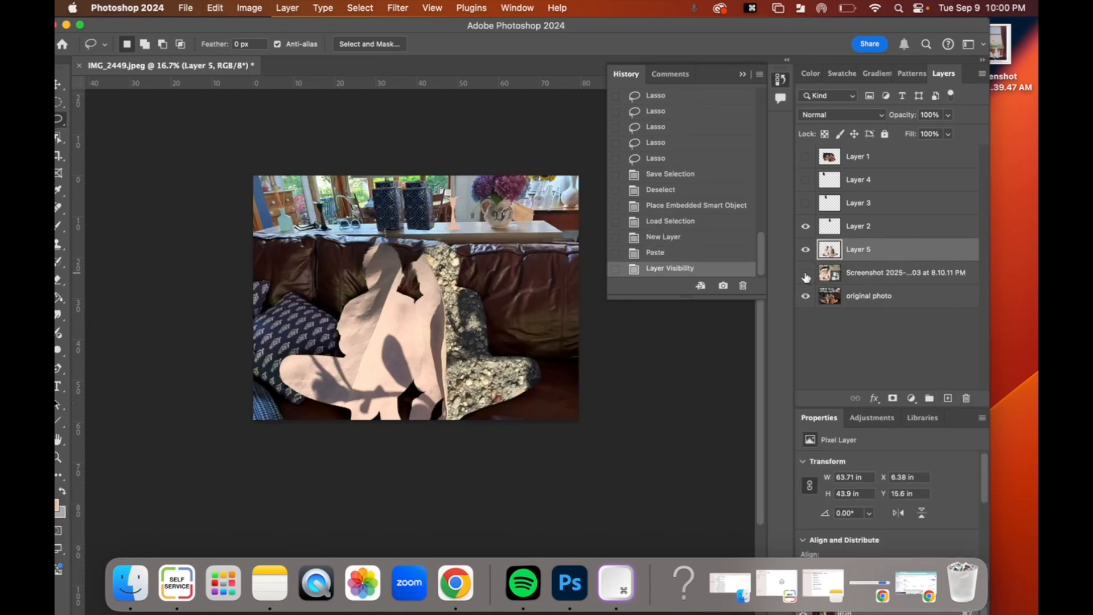
# Enlarge the Quick Selection brush to about 175 px and paint over the sofa back beside the pasted silhouette
pyautogui.scroll(-1, 536, 490)
pyautogui.hscroll(1, 535, 491)
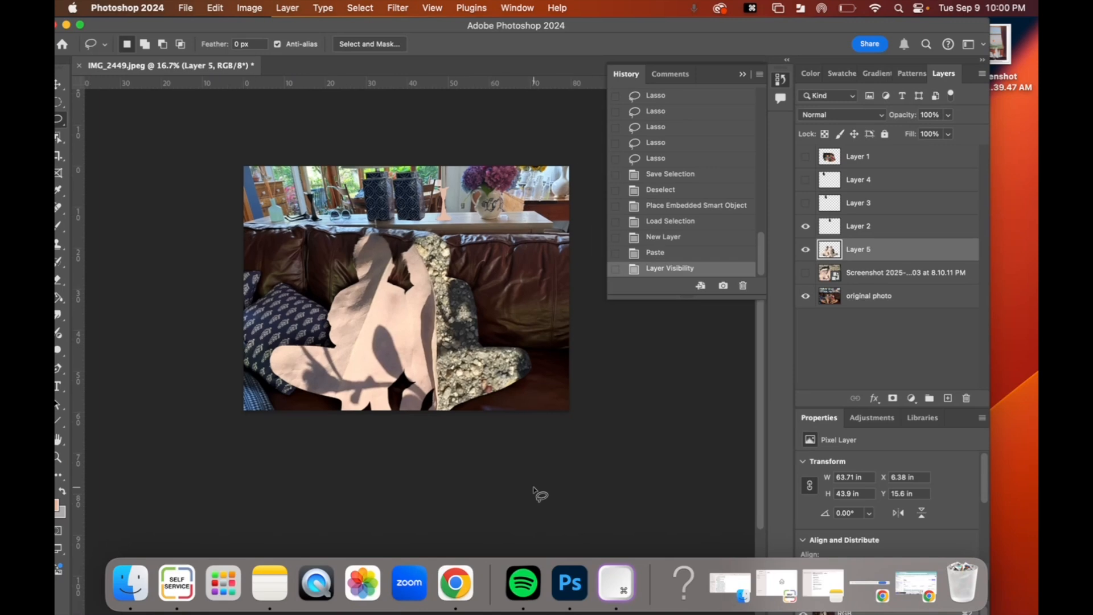
pyautogui.press('super+equal')
pyautogui.press('super+equal')
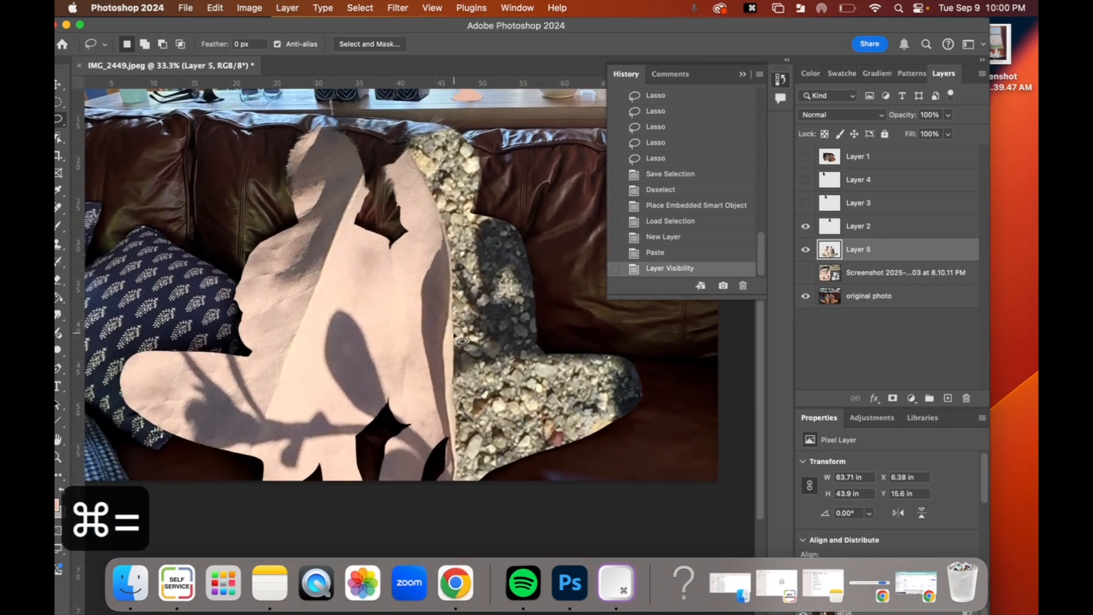
pyautogui.click(104, 142)
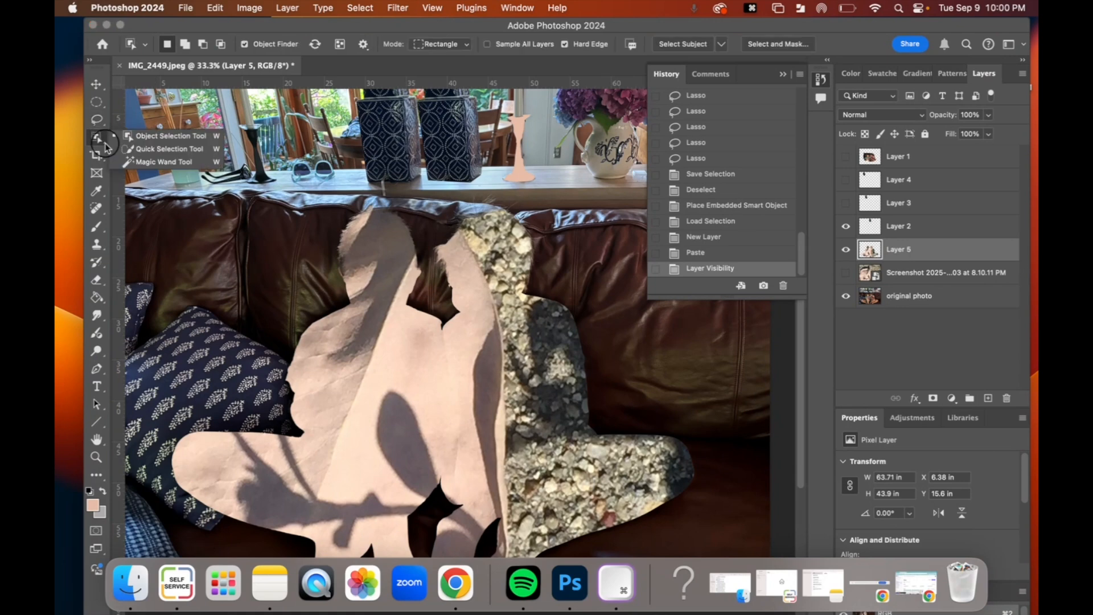
pyautogui.click(165, 149)
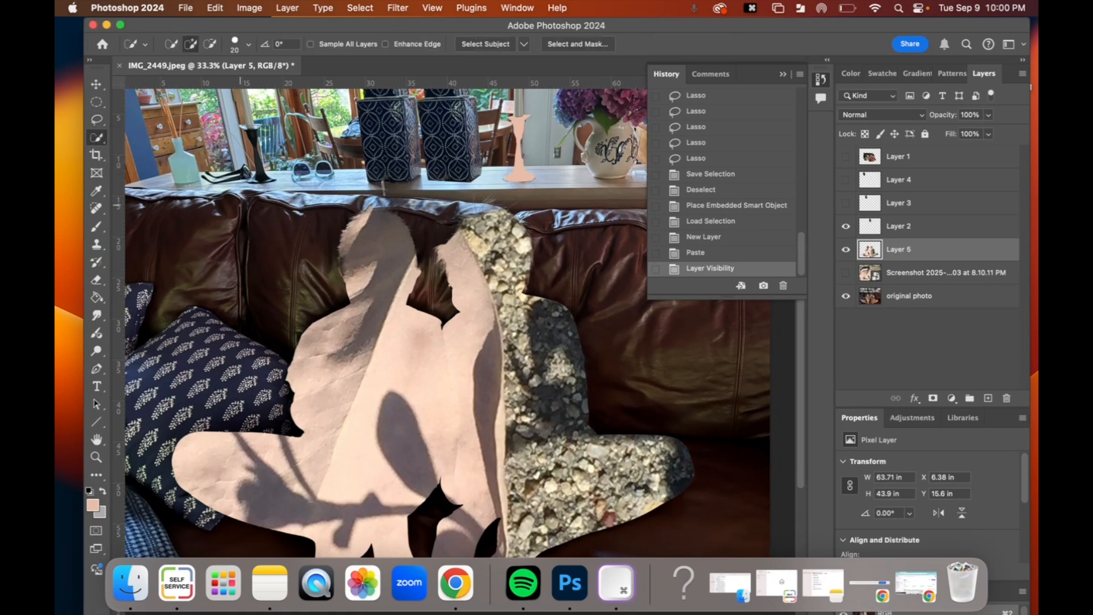
pyautogui.press(']')
pyautogui.press(']')
pyautogui.press(']')
pyautogui.press(']')
pyautogui.press(']')
pyautogui.press(']')
pyautogui.press(']')
pyautogui.press(']')
pyautogui.press(']')
pyautogui.press(']')
pyautogui.press(']')
pyautogui.press(']')
pyautogui.press(']')
pyautogui.press(']')
pyautogui.press(']')
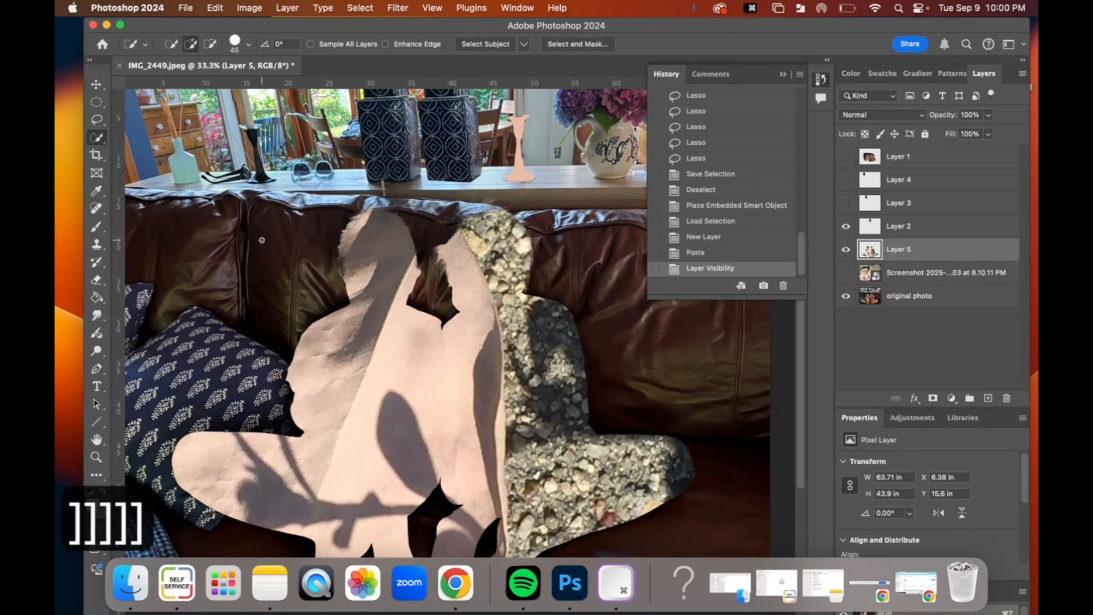
pyautogui.moveTo(283, 218); pyautogui.dragTo(291, 248)
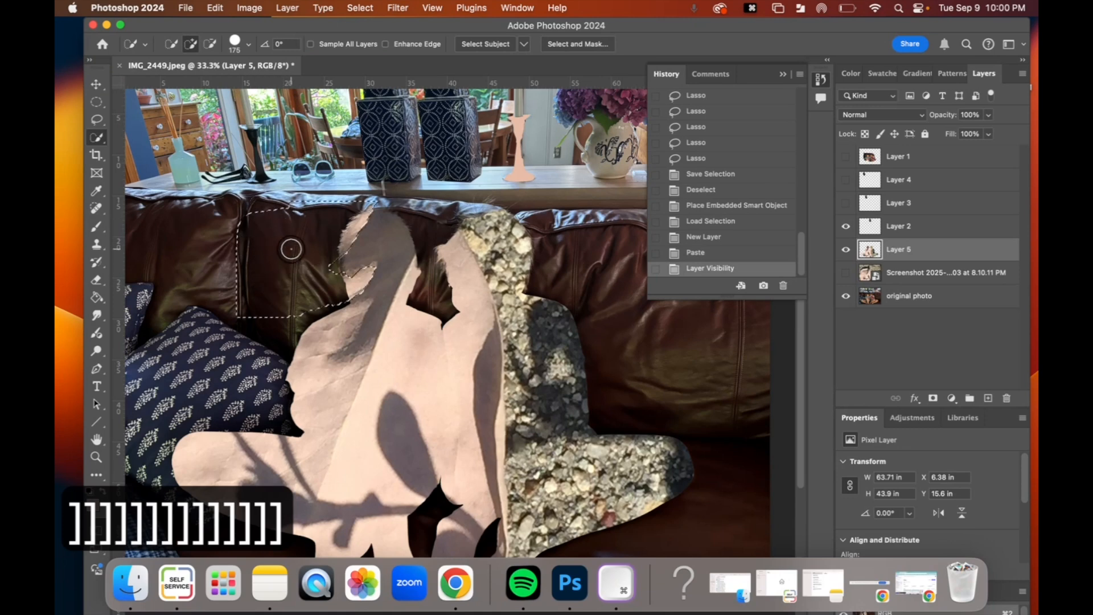
# Clear the Quick Selection result, sample a spot on Layer 5 with the Magic Wand, and deselect it again
pyautogui.click(97, 138)
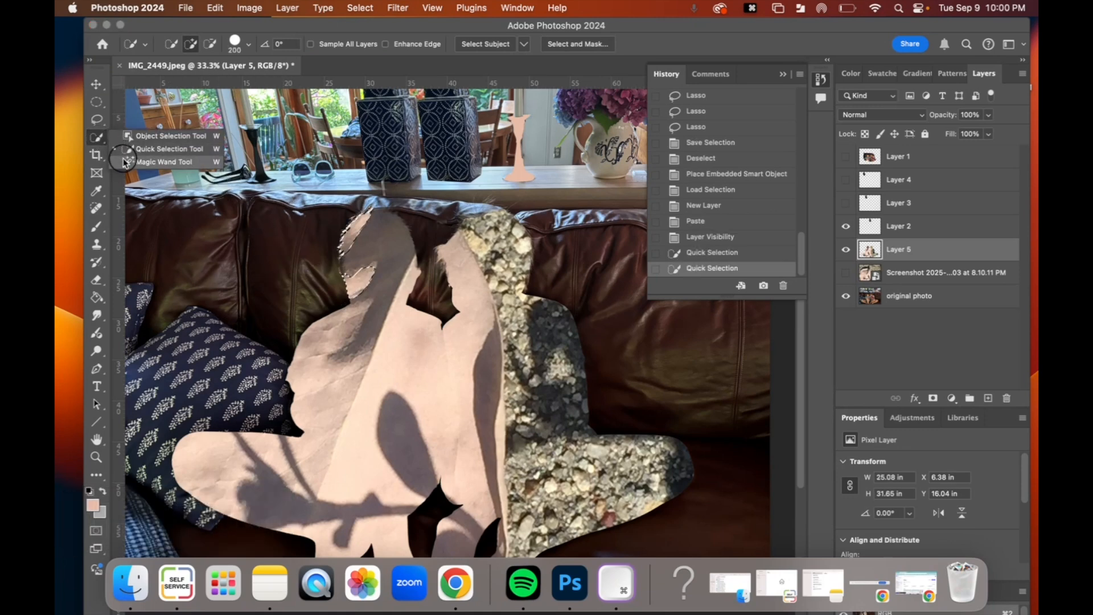
pyautogui.click(126, 161)
pyautogui.press('super+d')
pyautogui.scroll(-2, 444, 279)
pyautogui.hscroll(1, 444, 279)
pyautogui.click(421, 324)
pyautogui.press('super+d')
# Sample the dark sofa on the original photo layer with the Magic Wand, turn on Contiguous, and clear the selection
pyautogui.click(910, 296)
pyautogui.click(687, 489)
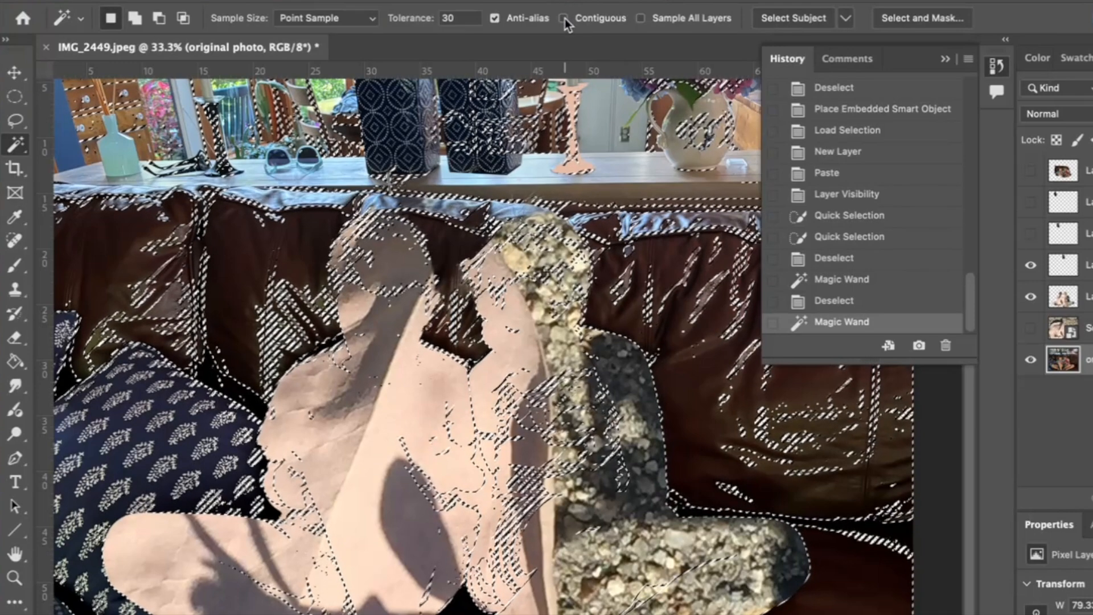
pyautogui.click(564, 19)
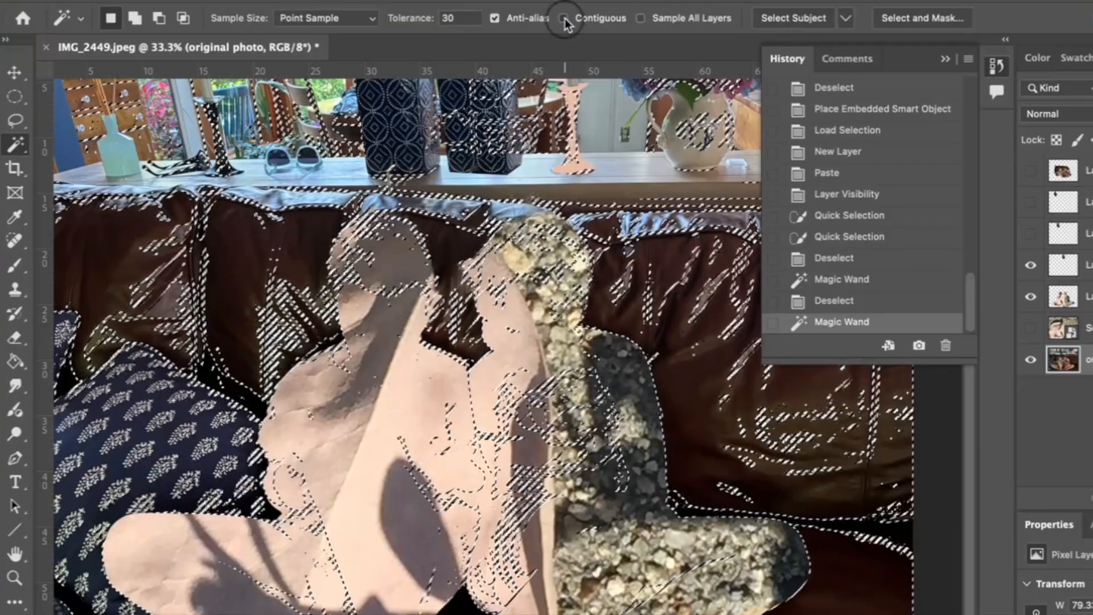
pyautogui.press('super+d')
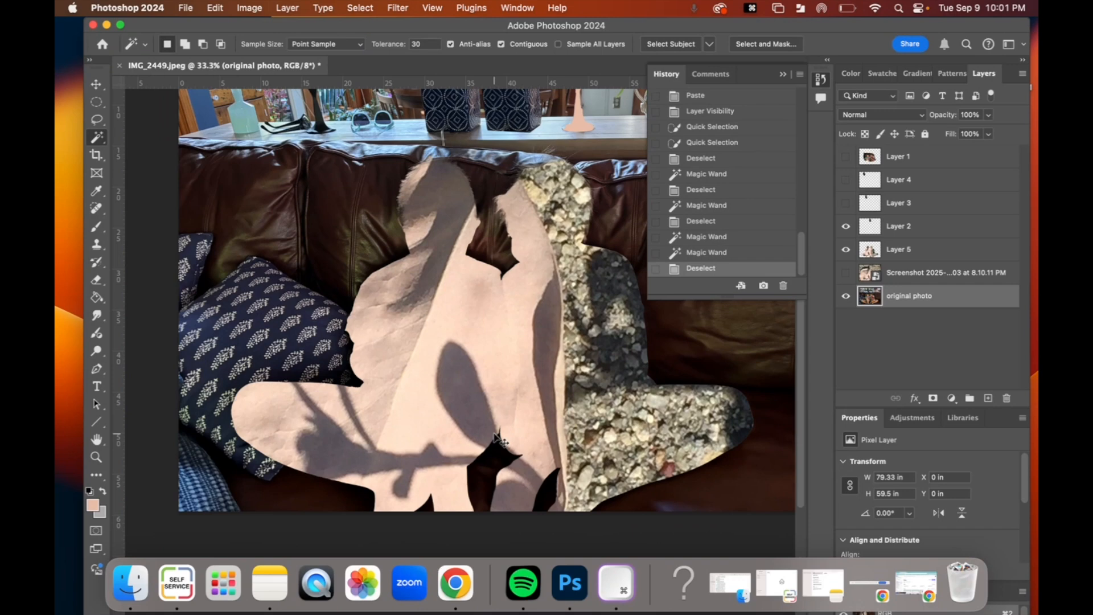
pyautogui.press('super+0')
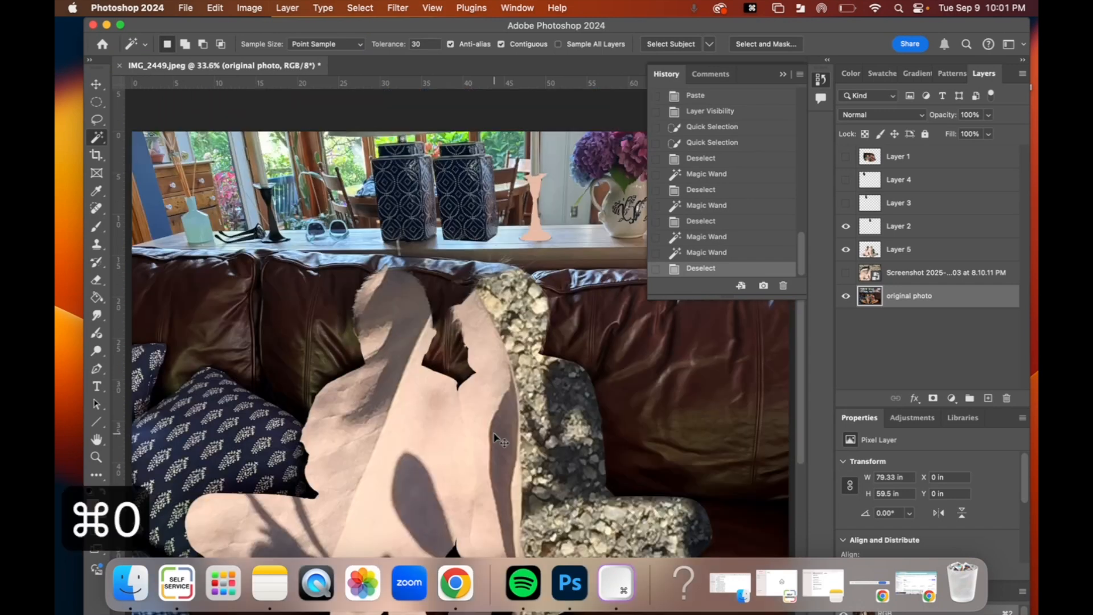